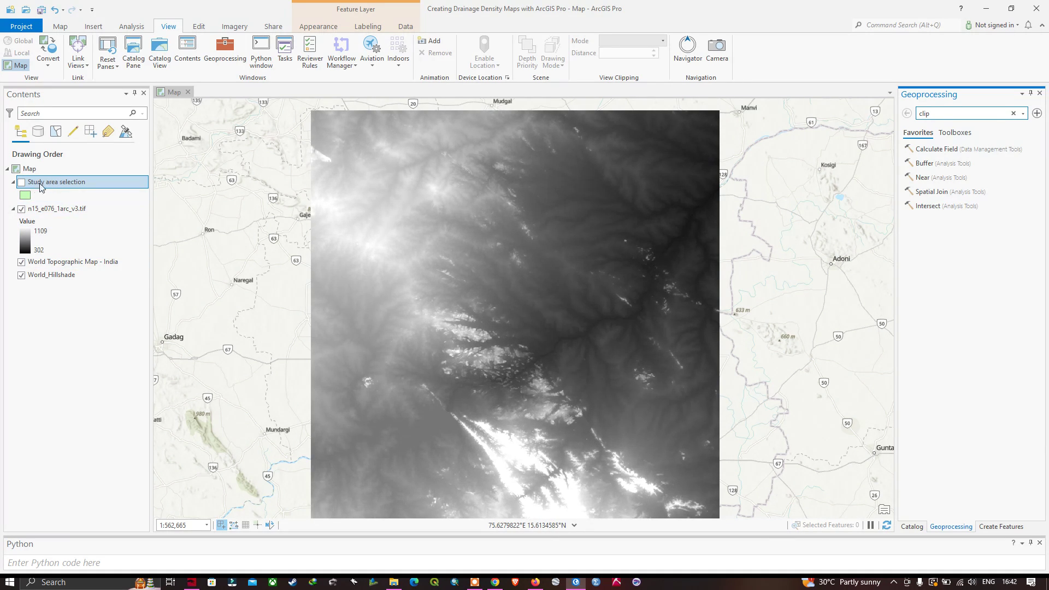
Preview the study area polygon by showing and hiding the Study area selection layer
{"action": "left_click", "coordinate": [22, 182]}
{"action": "left_click", "coordinate": [22, 183]}
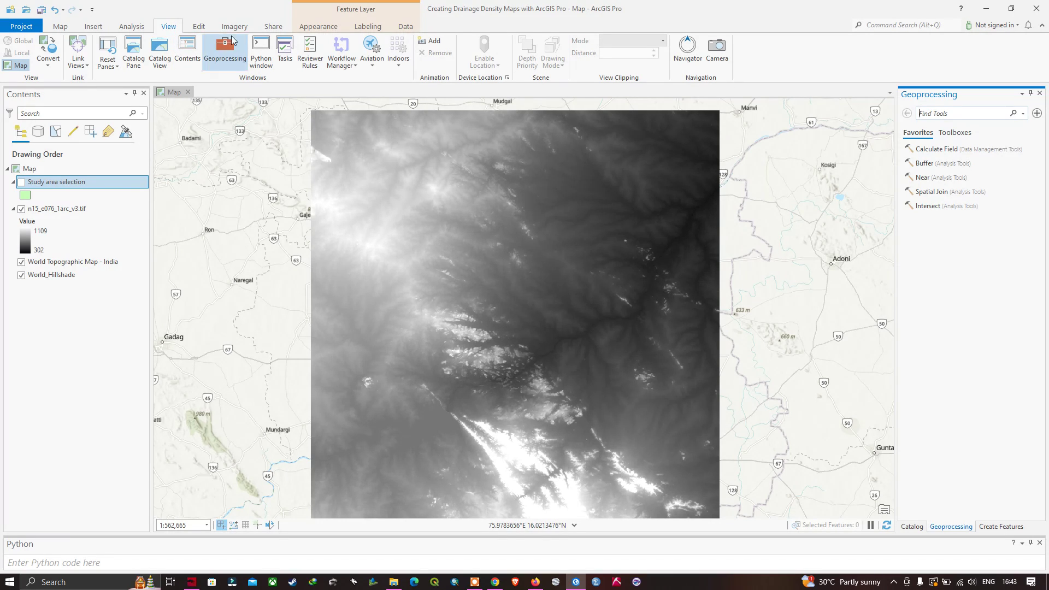
Find the Fill tool in the Spatial Analyst Hydrology toolset and open it
{"action": "left_click", "coordinate": [228, 54]}
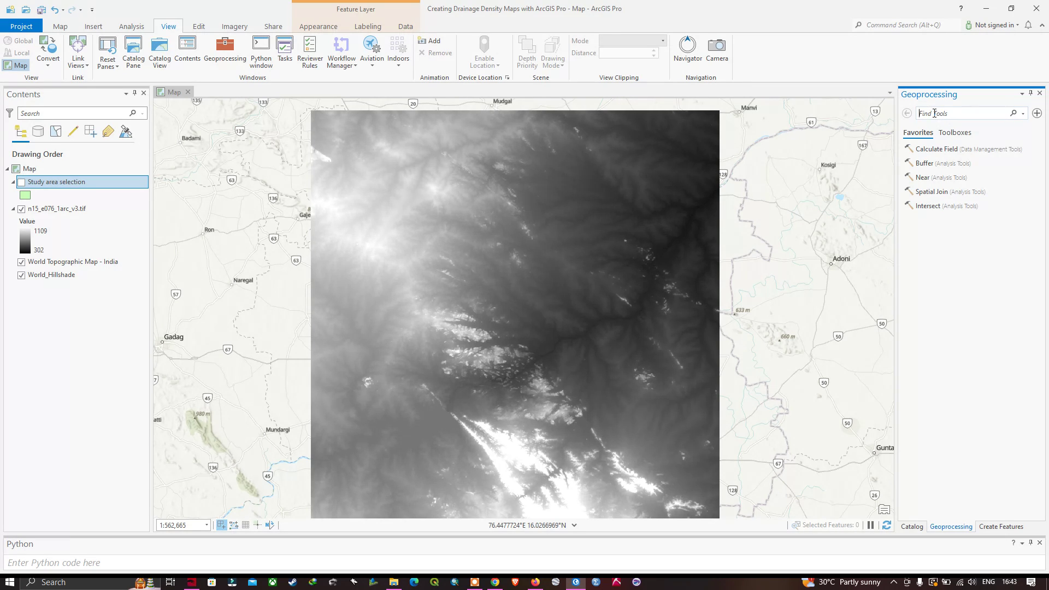
{"action": "type", "text": "fill"}
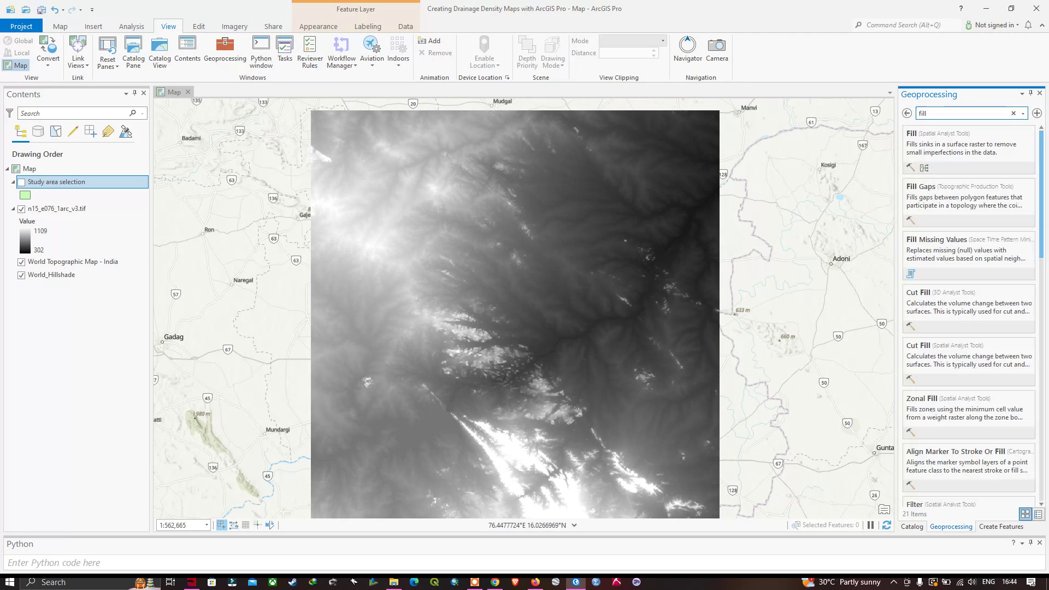
{"action": "left_click", "coordinate": [937, 135]}
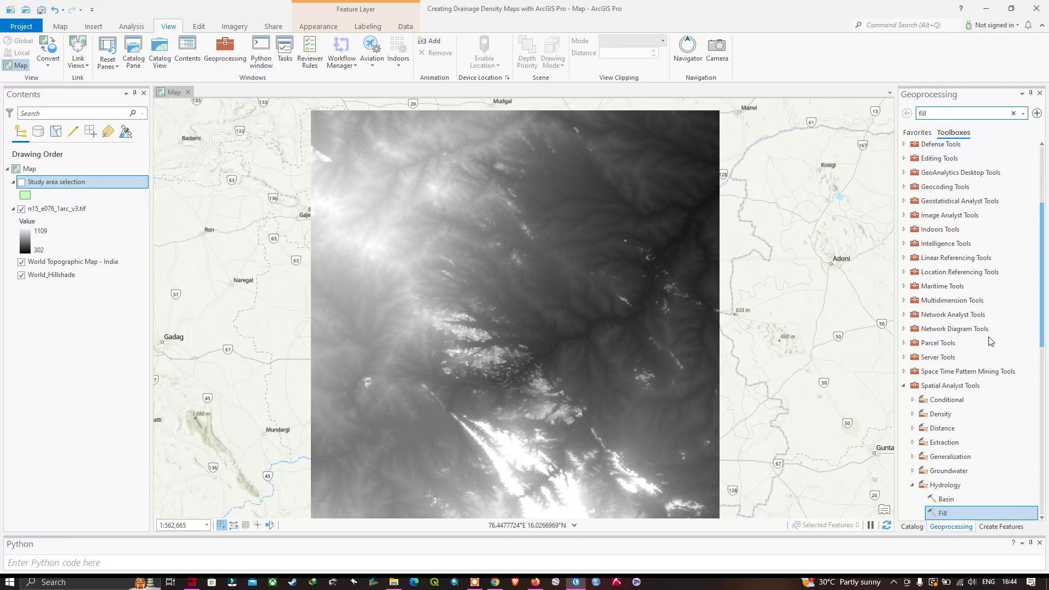
{"action": "scroll", "coordinate": [951, 459], "scroll_direction": "down", "scroll_amount": 2}
{"action": "scroll", "coordinate": [947, 447], "scroll_direction": "down", "scroll_amount": 2}
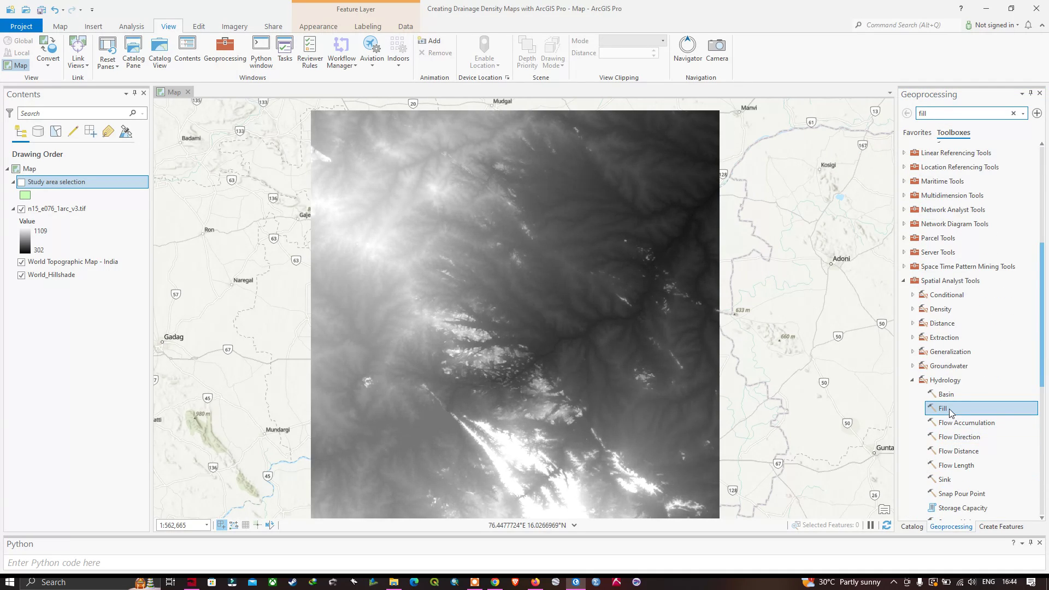
{"action": "left_click", "coordinate": [952, 410]}
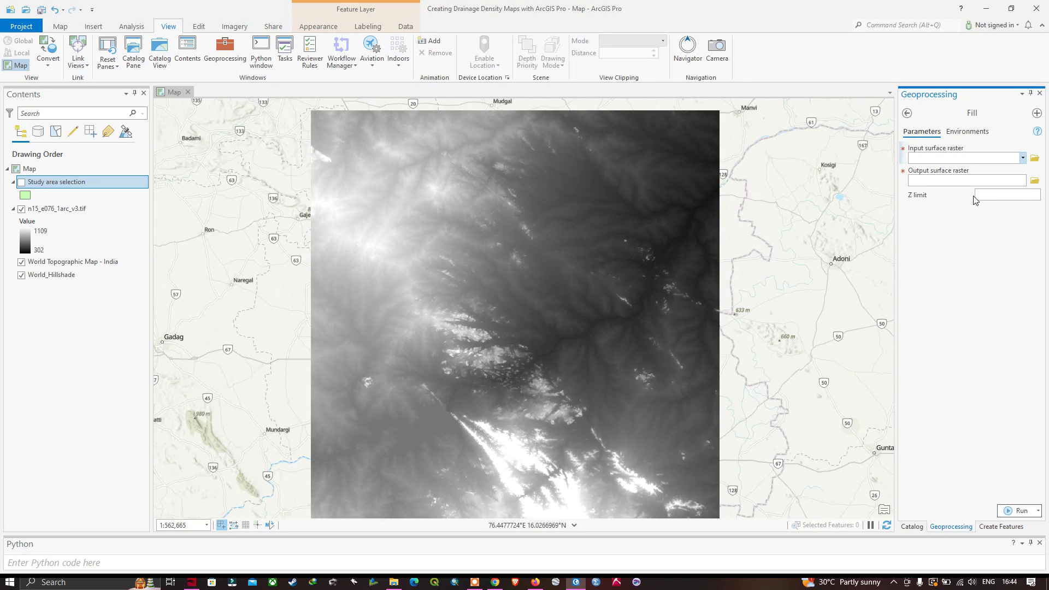
Run Fill on n15_e076_1arc_v3.tif, saving the output as Fill.tif in the shapefile folder, and hide the original DEM layer
{"action": "left_click", "coordinate": [1023, 159]}
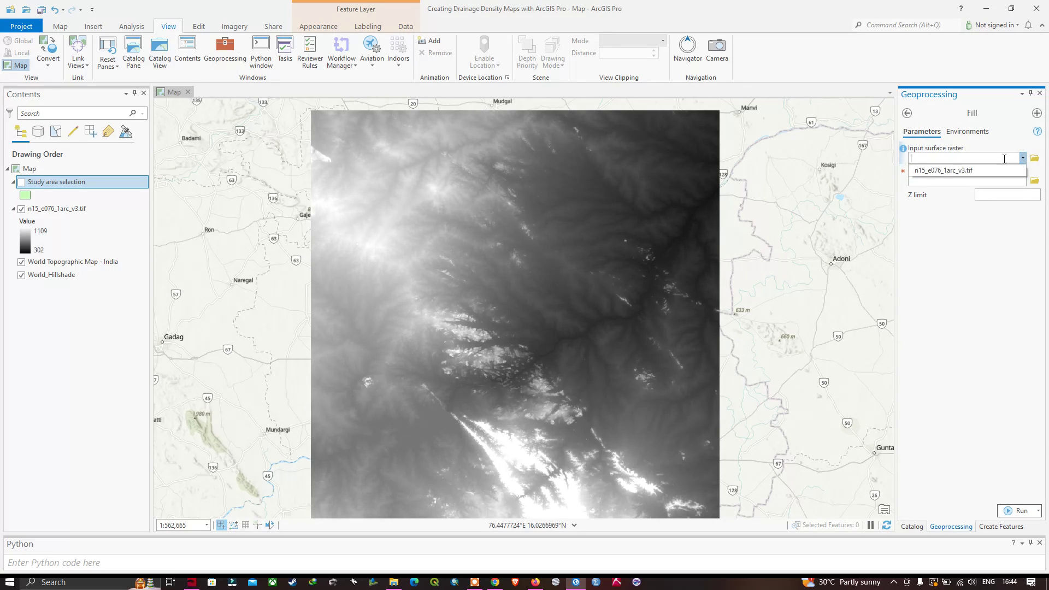
{"action": "left_click", "coordinate": [944, 171]}
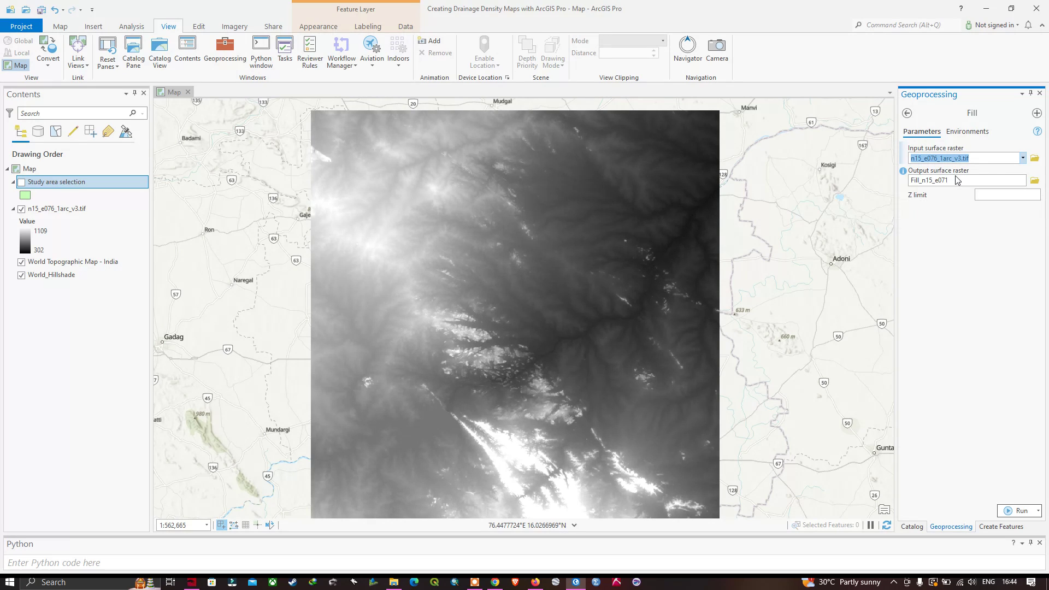
{"action": "left_click", "coordinate": [1036, 183]}
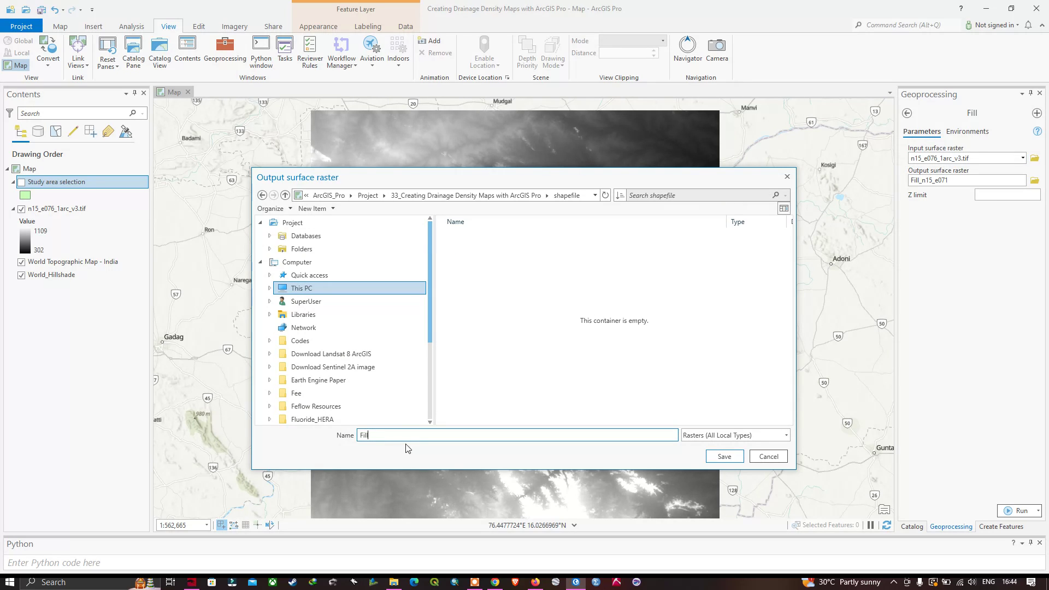
{"action": "left_click", "coordinate": [724, 457]}
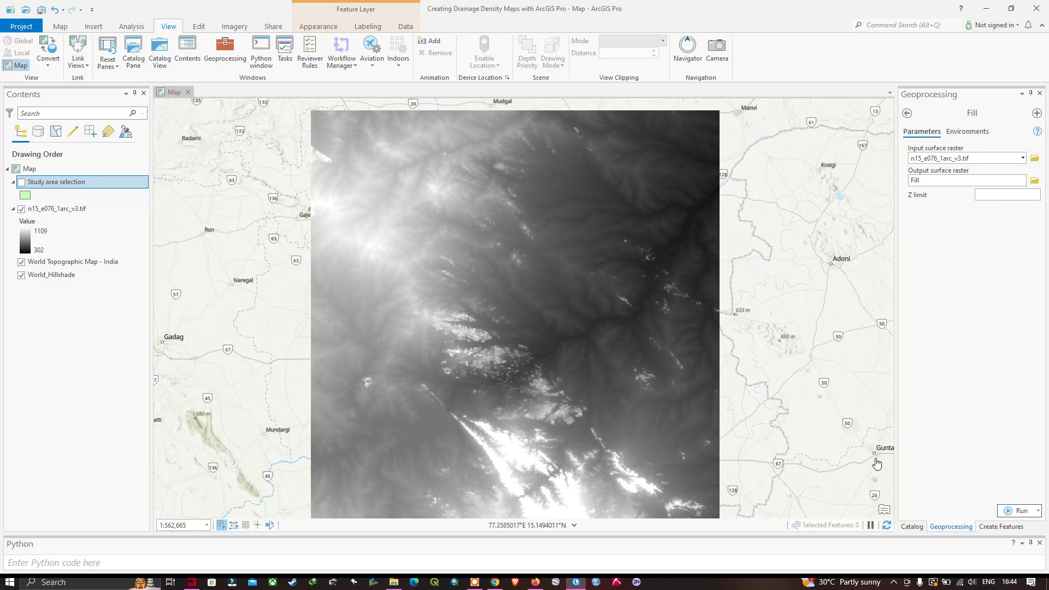
{"action": "left_click", "coordinate": [1016, 510]}
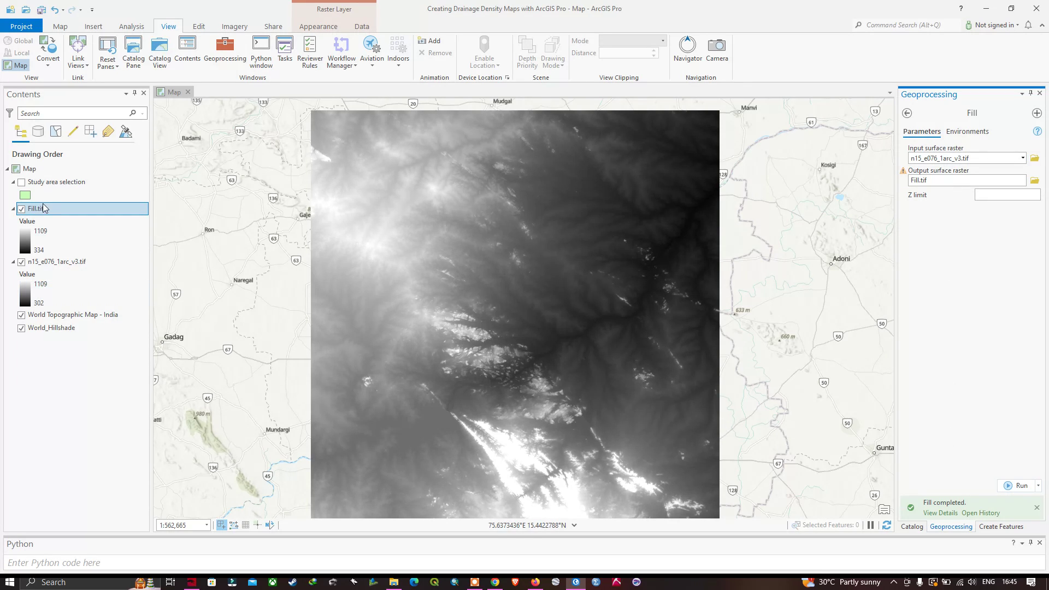
{"action": "left_click", "coordinate": [21, 263]}
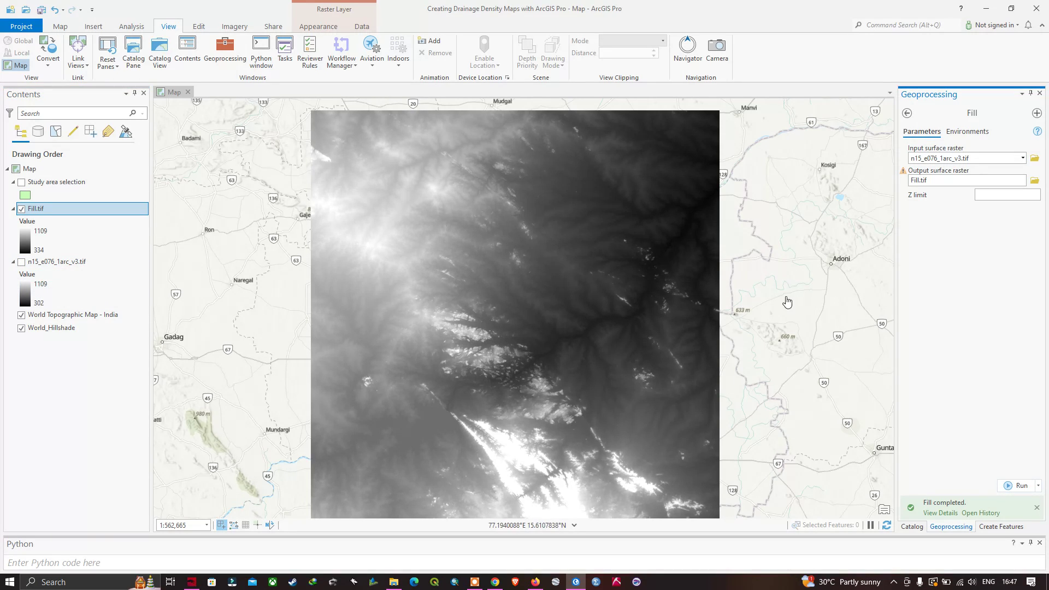
Search the geoprocessing tools for "flow direction" and open the Spatial Analyst Flow Direction tool
{"action": "left_click", "coordinate": [907, 114]}
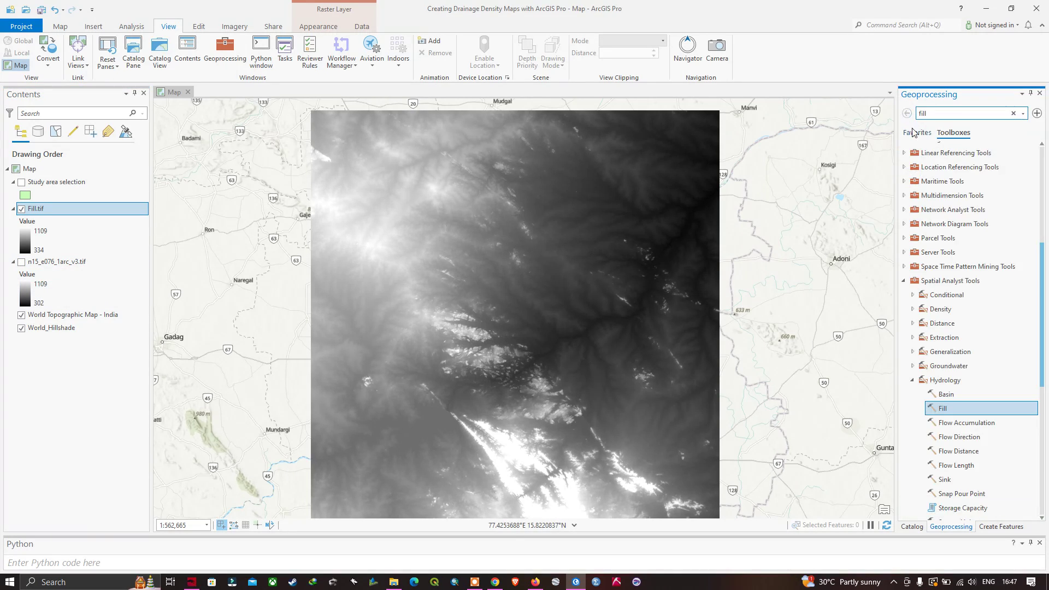
{"action": "left_click", "coordinate": [918, 134]}
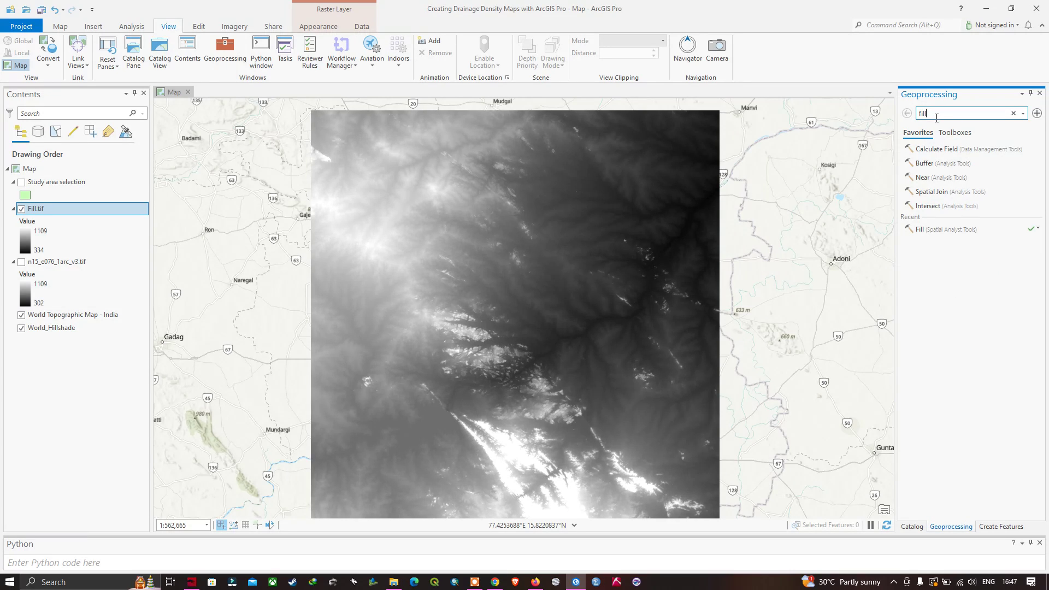
{"action": "double_click", "coordinate": [937, 114]}
{"action": "type", "text": "flow direction"}
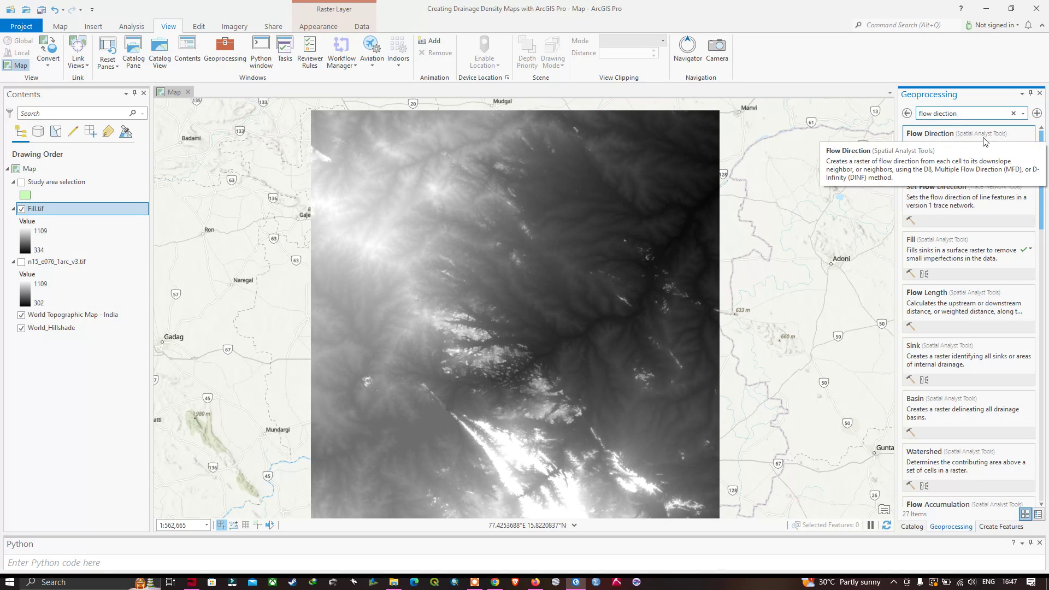
{"action": "left_click", "coordinate": [938, 136]}
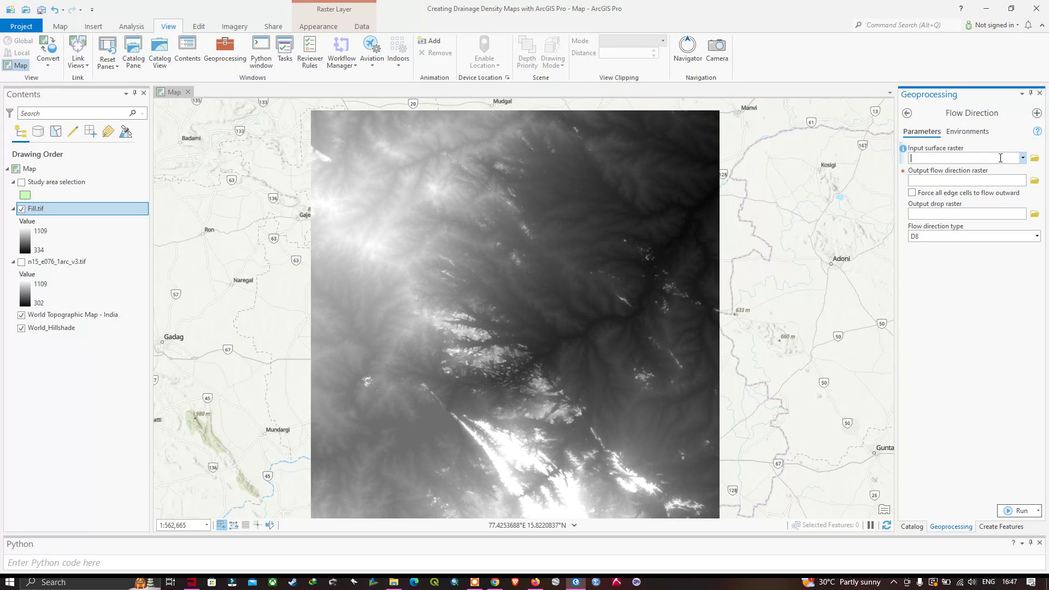
Run Flow Direction on Fill.tif with the D8 type, saving the output as Flow direction.tif in the shapefile folder
{"action": "left_click", "coordinate": [1023, 158]}
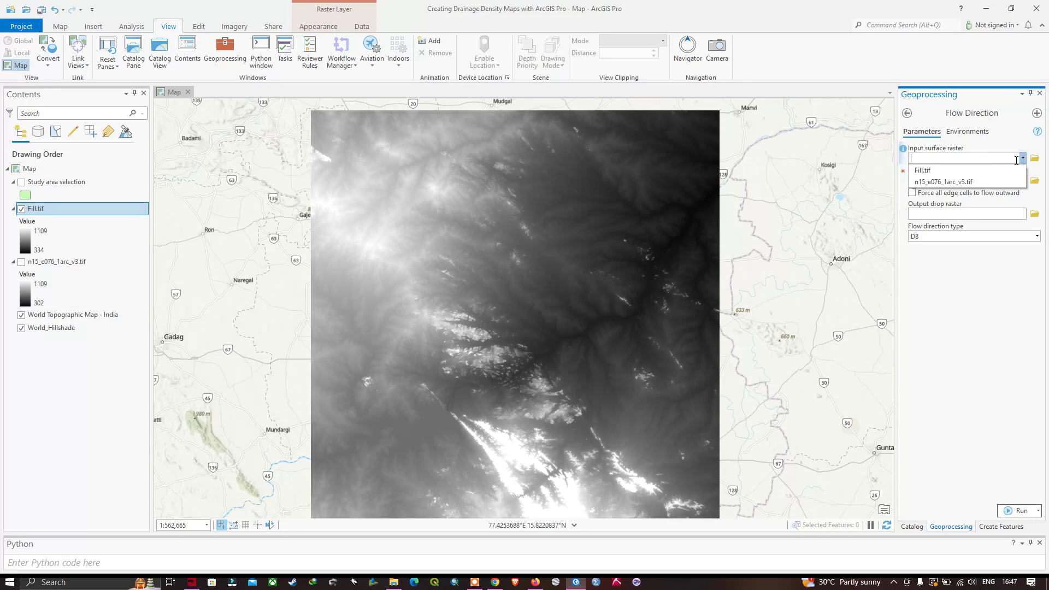
{"action": "left_click", "coordinate": [935, 170]}
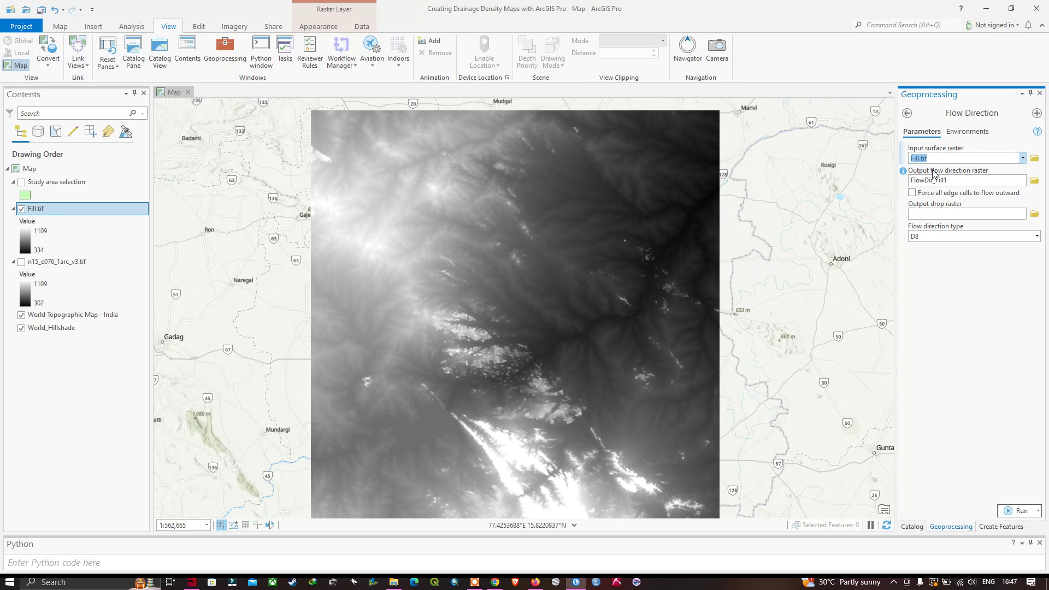
{"action": "left_click", "coordinate": [1034, 181]}
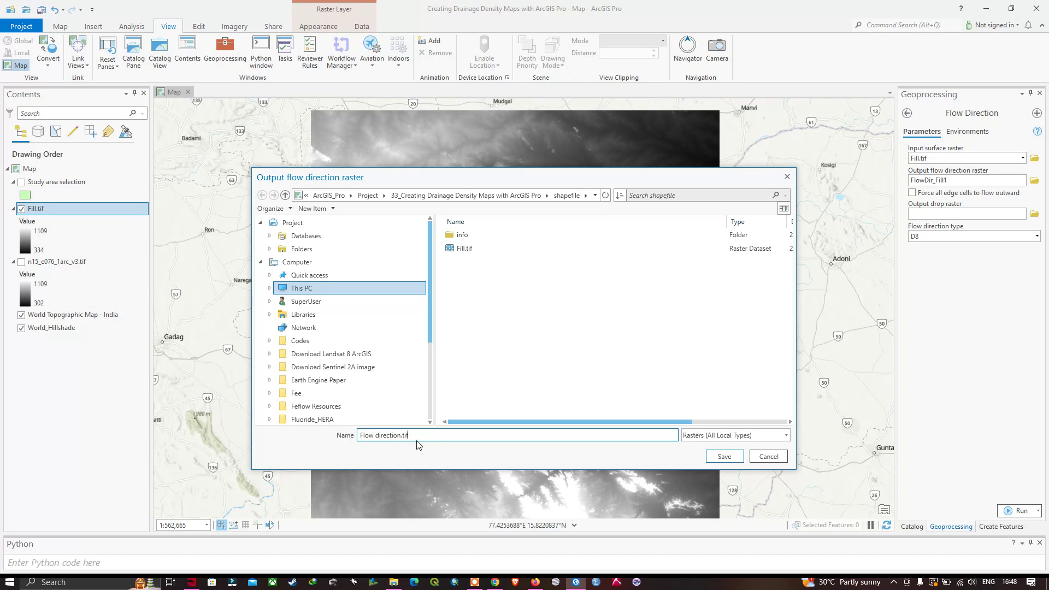
{"action": "left_click", "coordinate": [723, 457]}
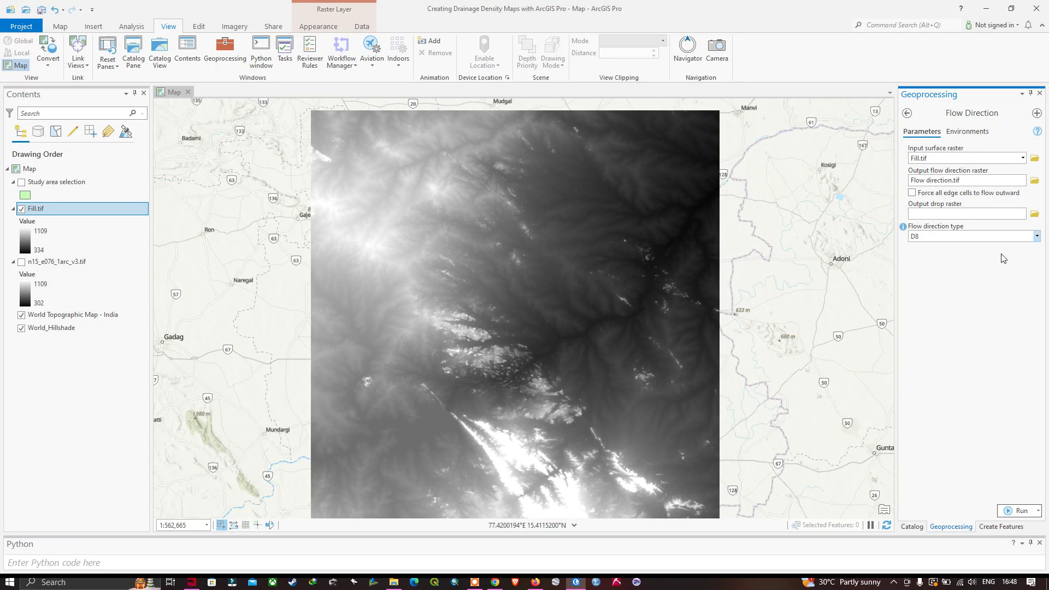
{"action": "left_click", "coordinate": [1021, 510]}
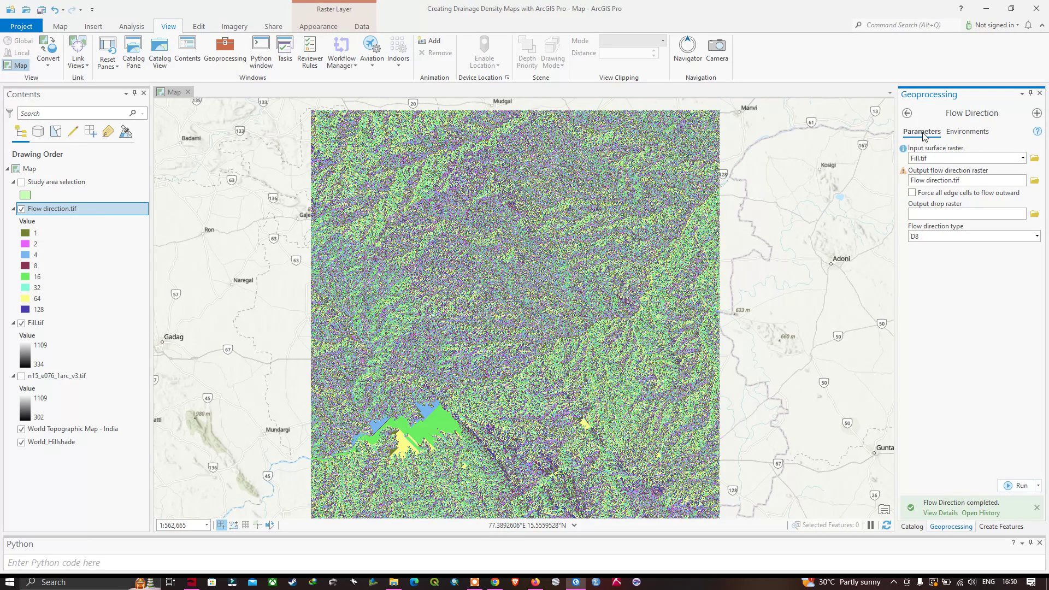
Search the geoprocessing tools for "flow accumulation" and open the Spatial Analyst Flow Accumulation tool
{"action": "left_click", "coordinate": [908, 113]}
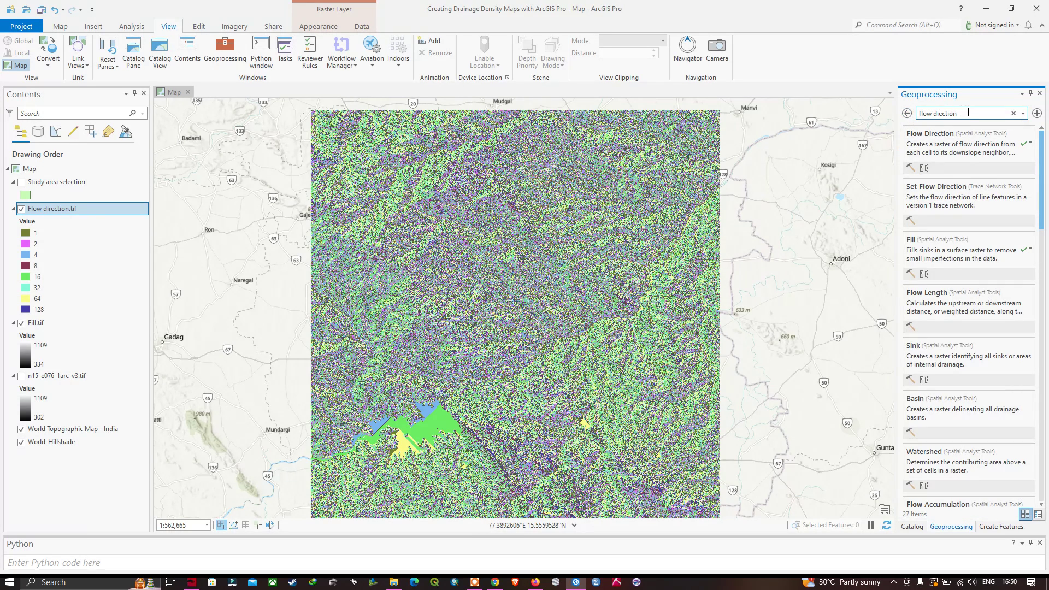
{"action": "left_click_drag", "start_coordinate": [968, 113], "coordinate": [933, 113]}
{"action": "type", "text": "accumulation"}
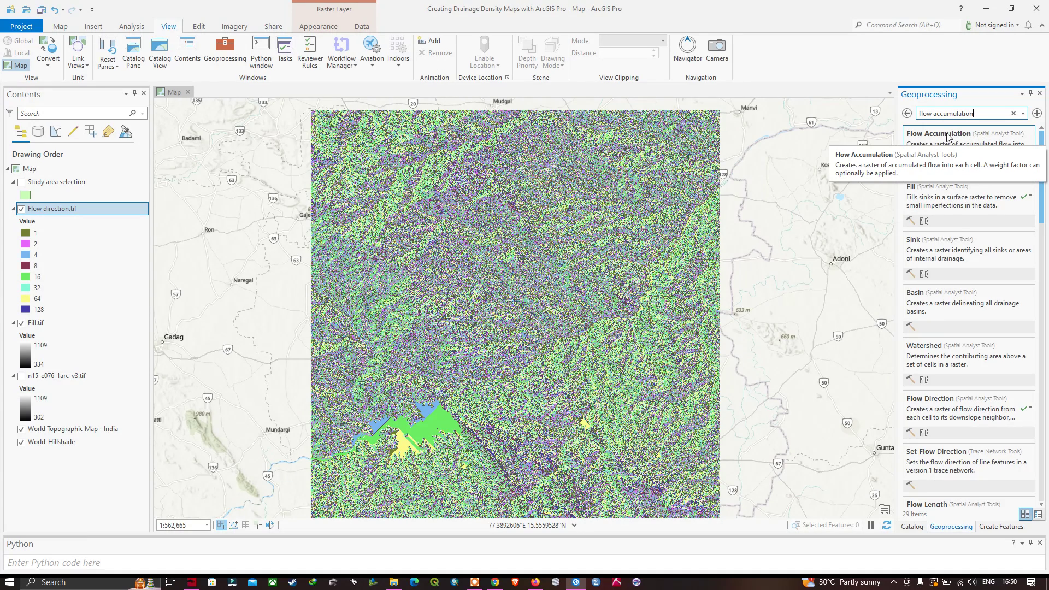
{"action": "left_click", "coordinate": [928, 137]}
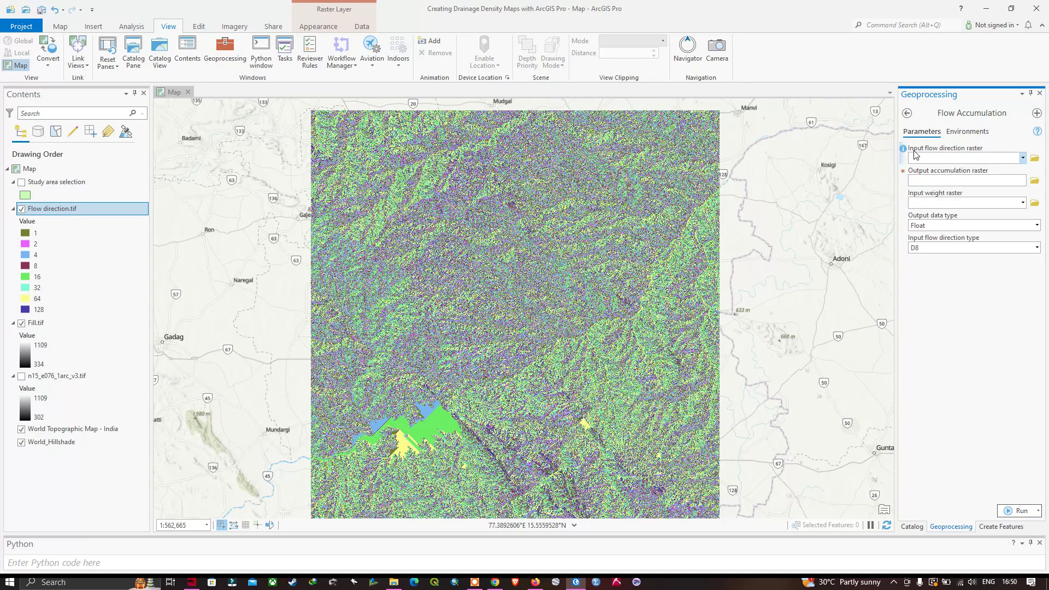
Run Flow Accumulation on Flow direction.tif with Float output and D8 type, saving the output as Flow accumulation1.tif
{"action": "left_click", "coordinate": [1024, 158]}
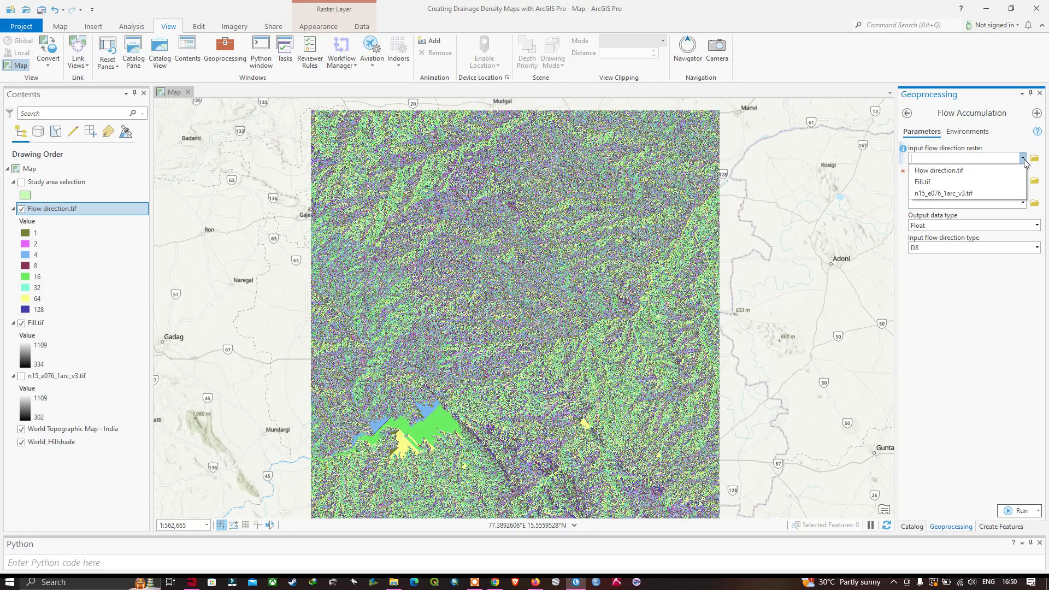
{"action": "left_click", "coordinate": [948, 171]}
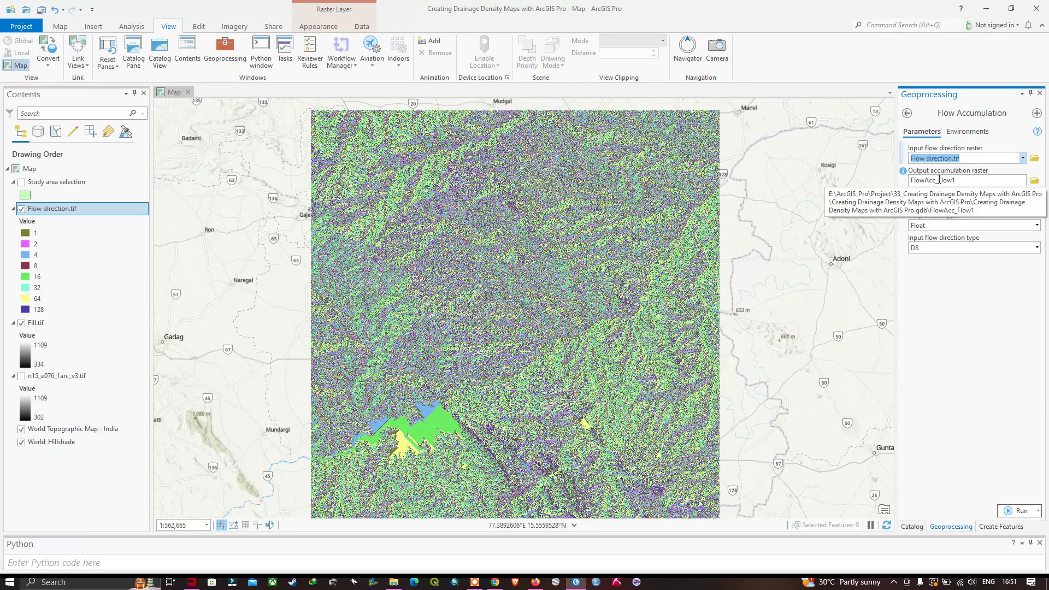
{"action": "left_click", "coordinate": [1037, 184]}
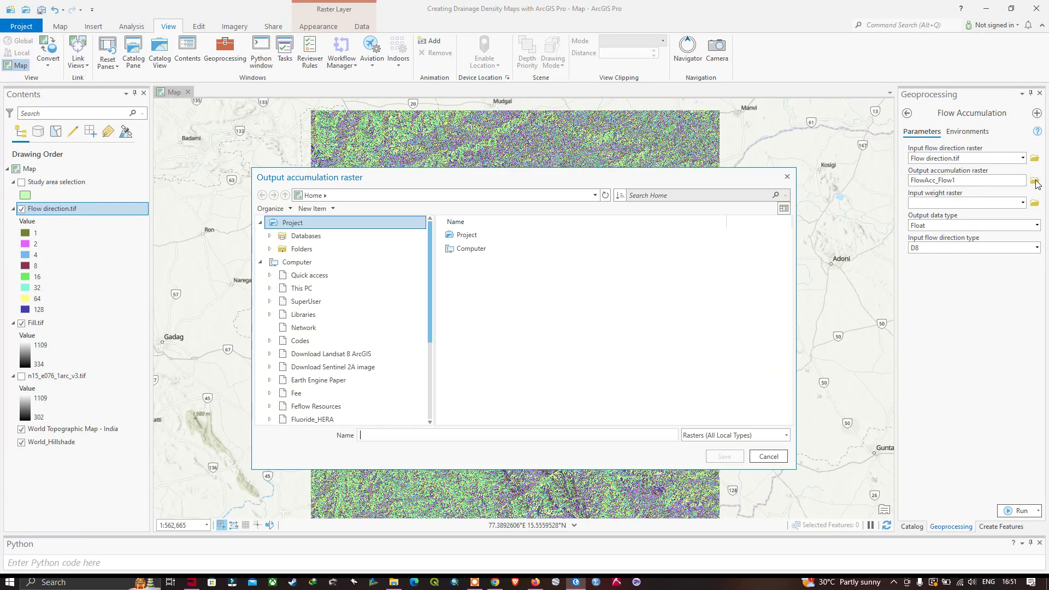
{"action": "type", "text": "Flow accumulation.tif"}
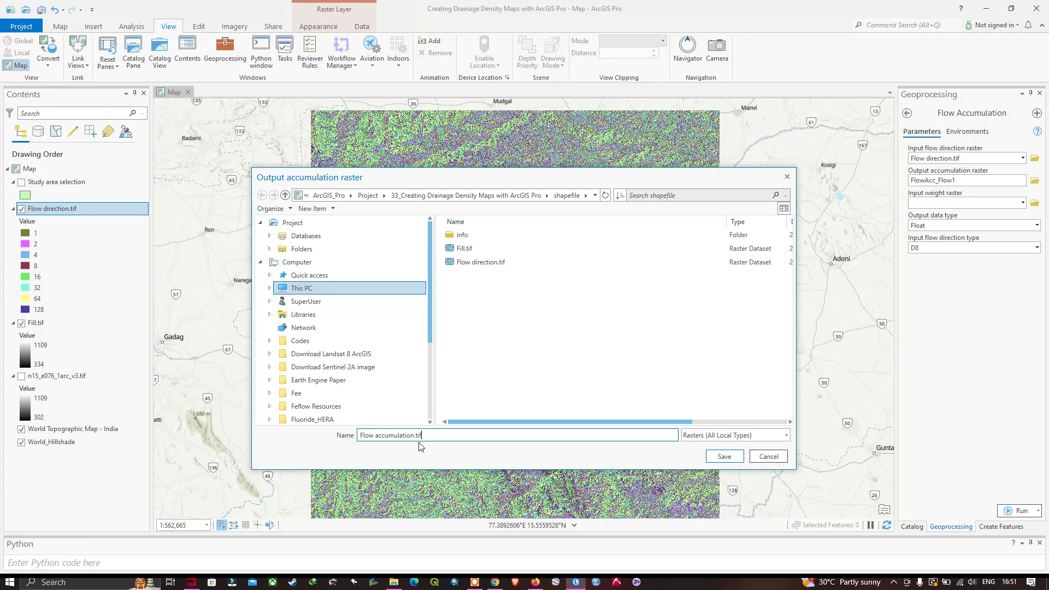
{"action": "left_click", "coordinate": [733, 457]}
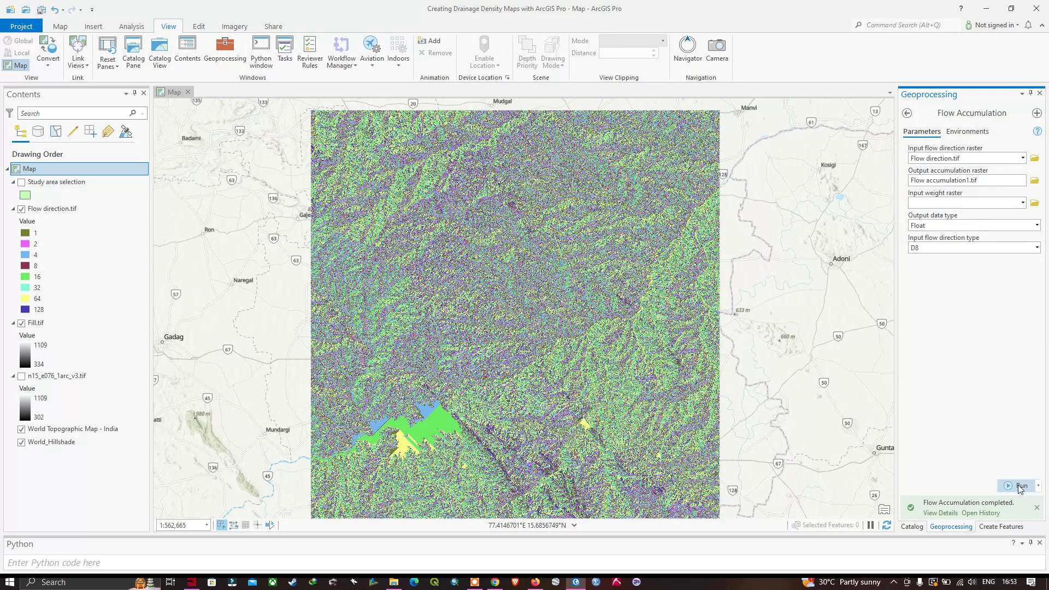
{"action": "left_click", "coordinate": [1037, 508]}
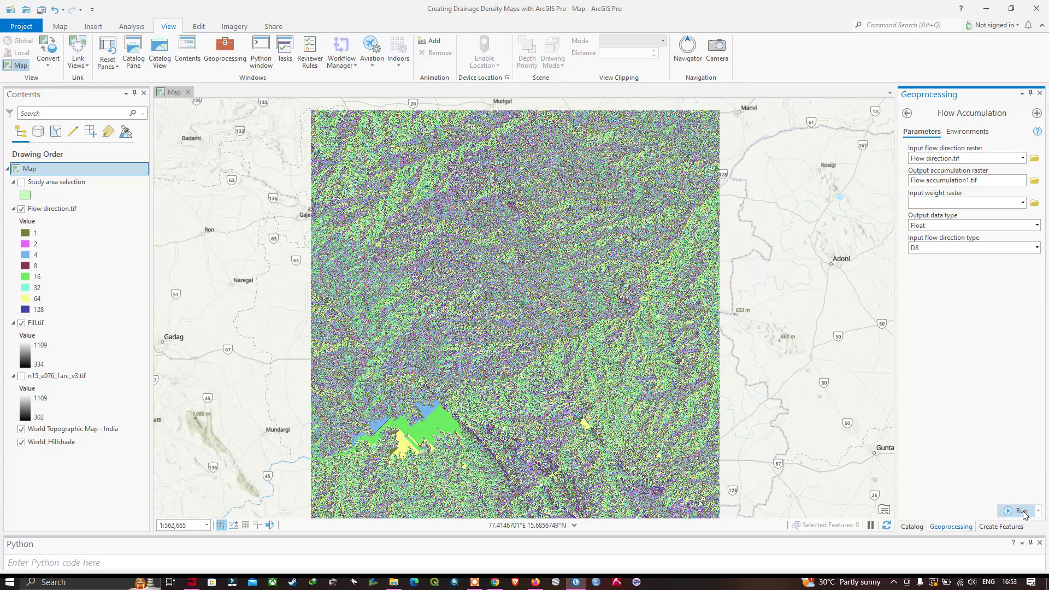
{"action": "left_click", "coordinate": [1021, 512]}
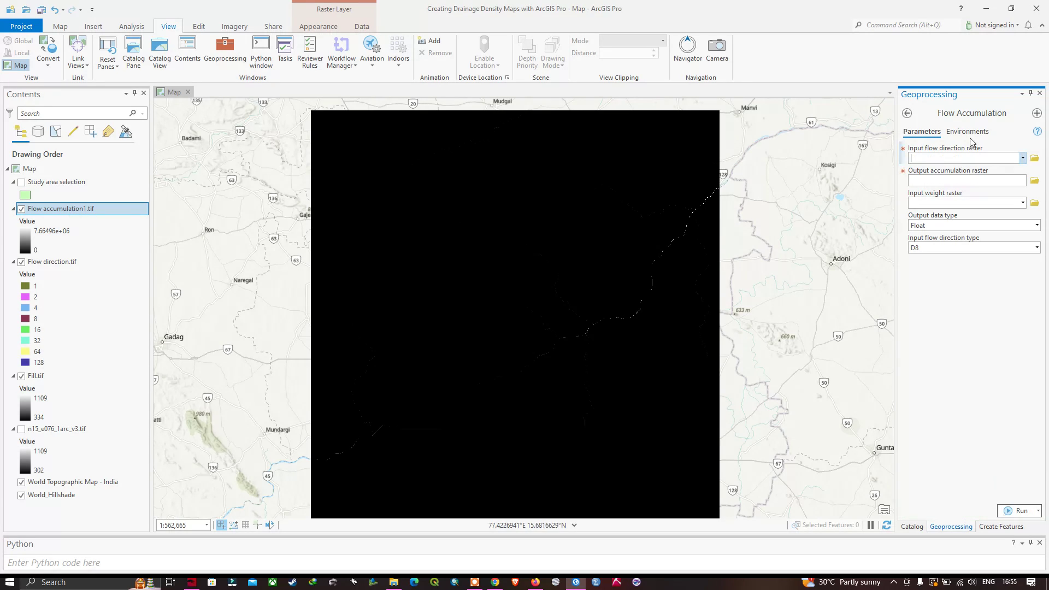
Search the geoprocessing tools for "raster calculator" and open the Spatial Analyst Raster Calculator
{"action": "left_click", "coordinate": [907, 113]}
{"action": "left_click_drag", "start_coordinate": [983, 113], "coordinate": [914, 116]}
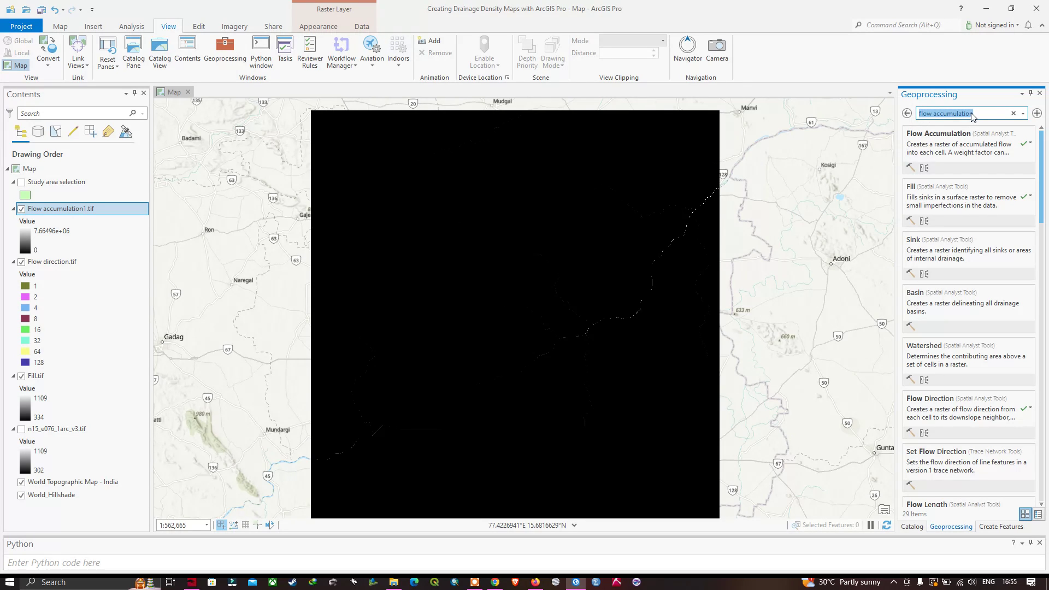
{"action": "type", "text": "raster calculator"}
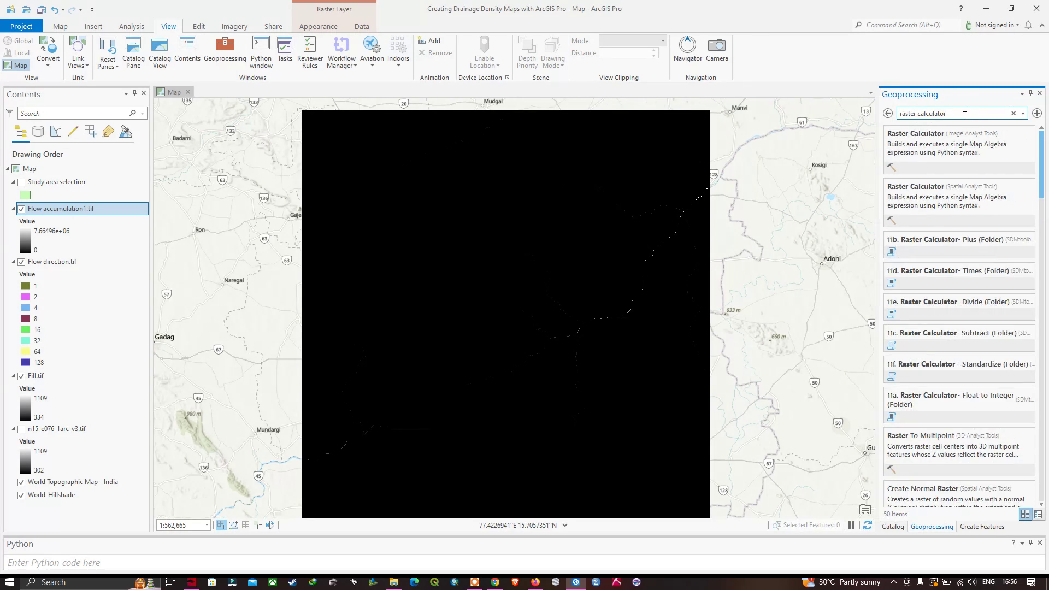
{"action": "left_click", "coordinate": [917, 190]}
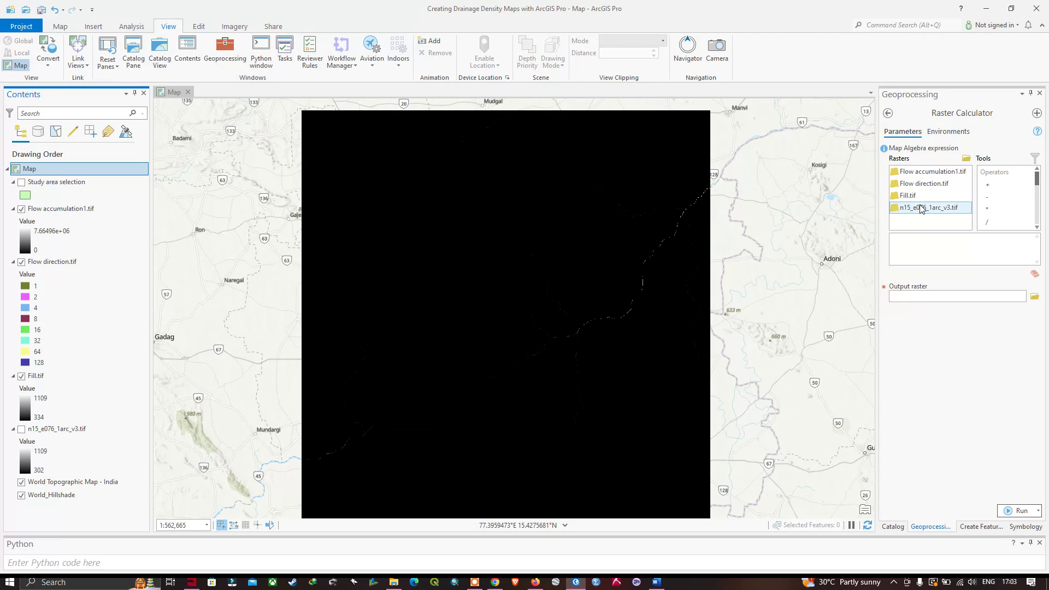
Run Raster Calculator with the expression "Flow accumulation1.tif" >10000, saving the output as rastercalculator_10000.tif in the shapefile folder
{"action": "double_click", "coordinate": [921, 175]}
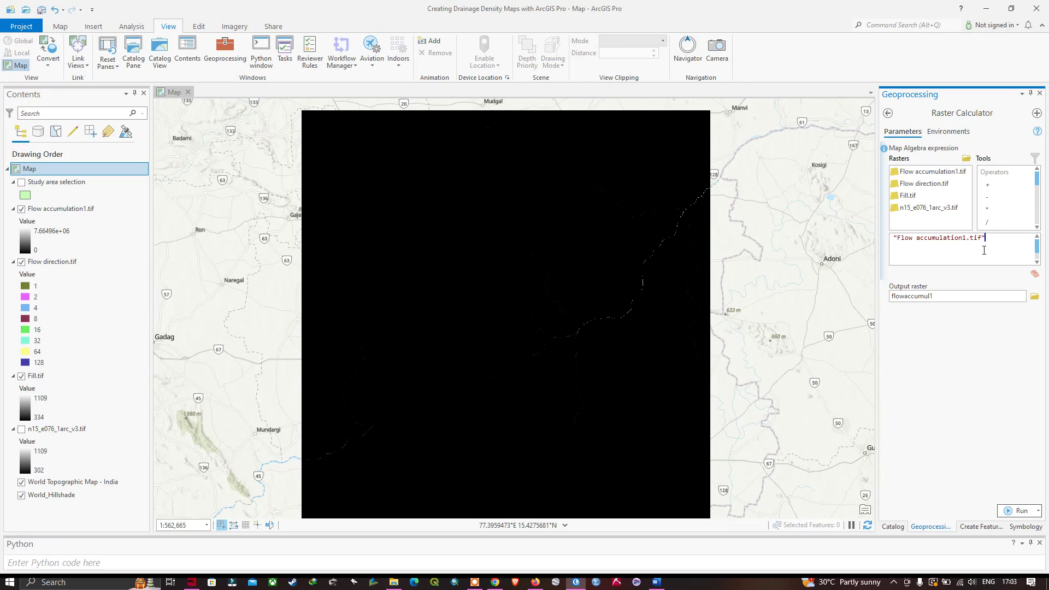
{"action": "scroll", "coordinate": [1001, 203], "scroll_direction": "down", "scroll_amount": 4}
{"action": "double_click", "coordinate": [988, 172]}
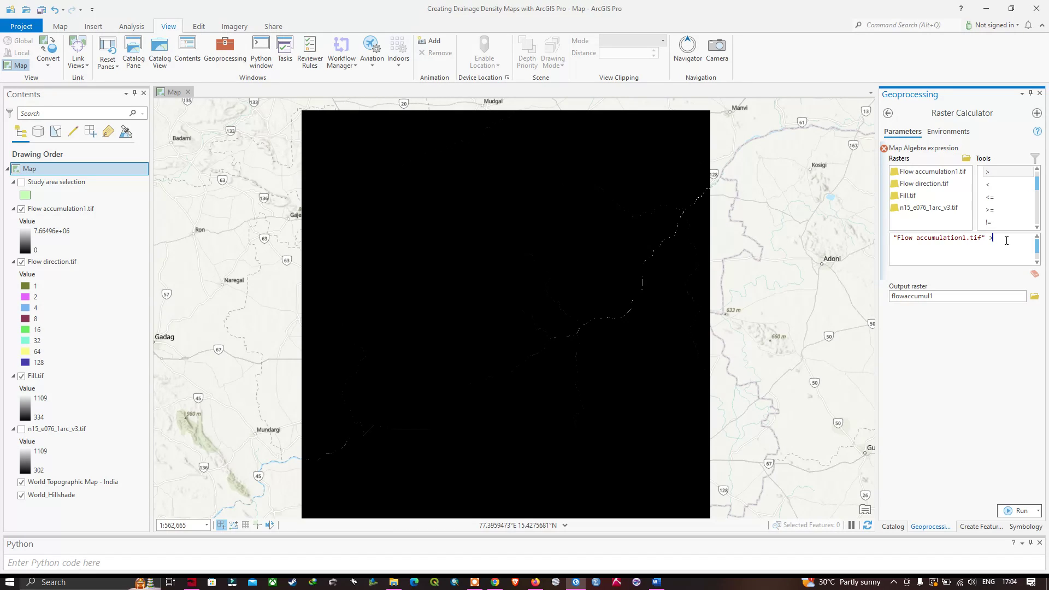
{"action": "type", "text": "10000"}
{"action": "left_click", "coordinate": [1035, 298]}
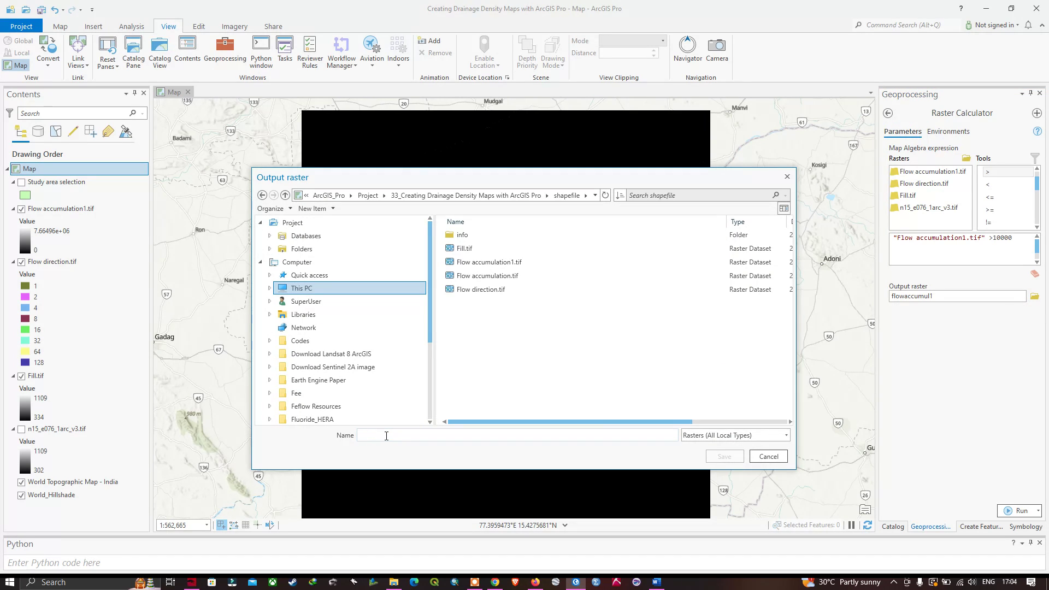
{"action": "type", "text": "rastercalculator_10000.tif"}
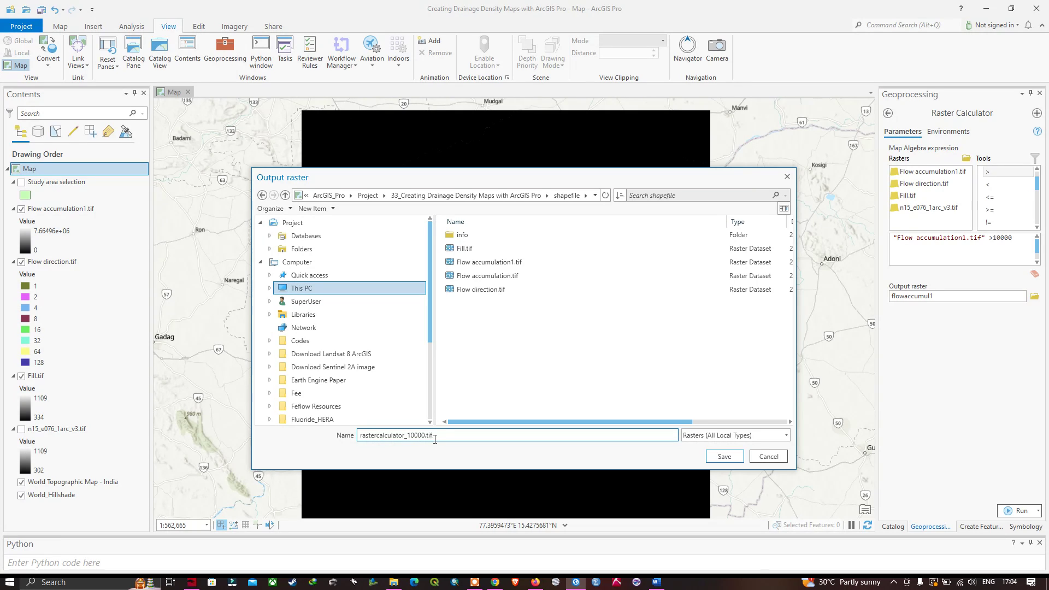
{"action": "left_click", "coordinate": [724, 459]}
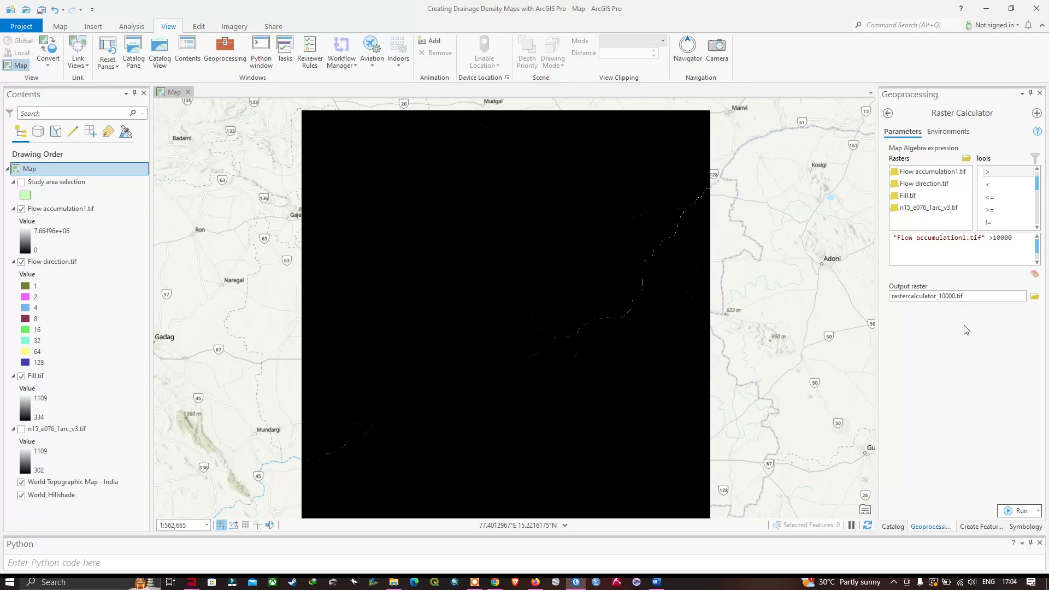
{"action": "left_click", "coordinate": [1020, 511]}
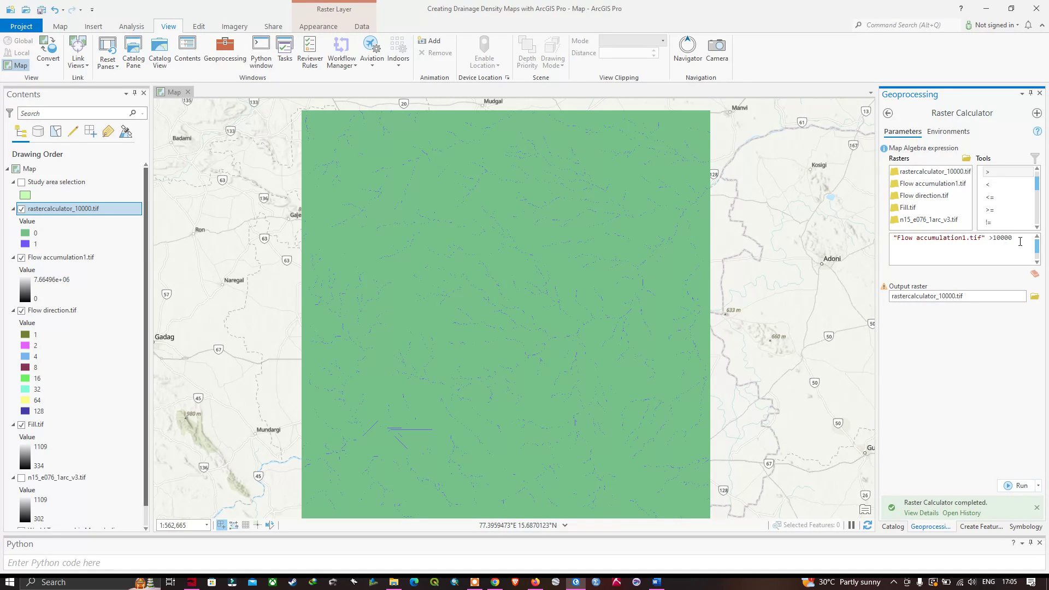
Switch to the Word document, read the reasons for applying flow accumulation thresholds, and return to ArcGIS Pro
{"action": "left_click", "coordinate": [657, 582]}
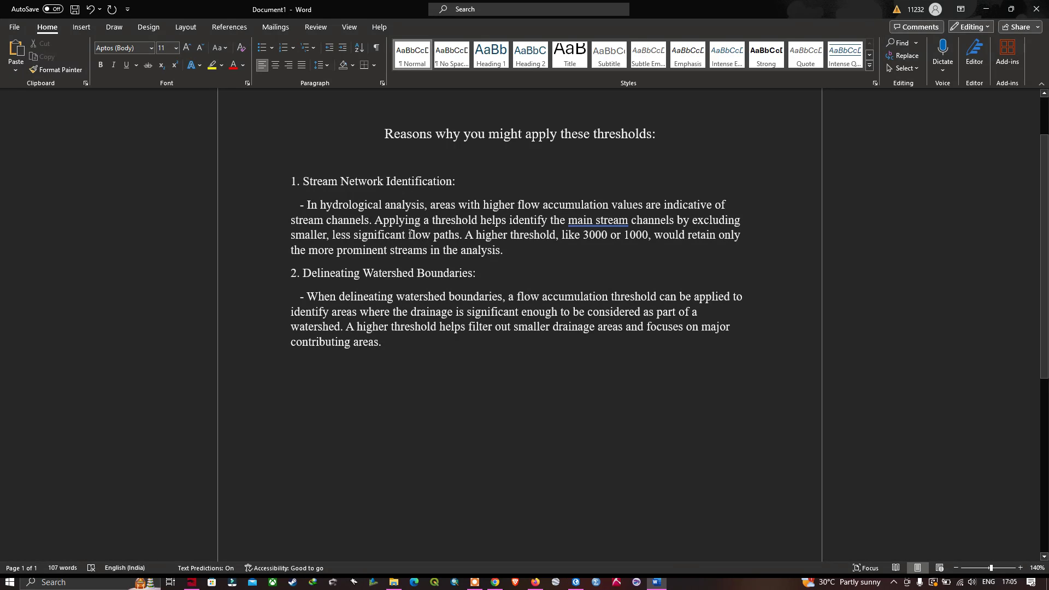
{"action": "left_click_drag", "start_coordinate": [410, 234], "coordinate": [460, 235]}
{"action": "left_click", "coordinate": [465, 235]}
{"action": "left_click_drag", "start_coordinate": [338, 252], "coordinate": [424, 251]}
{"action": "left_click", "coordinate": [484, 275]}
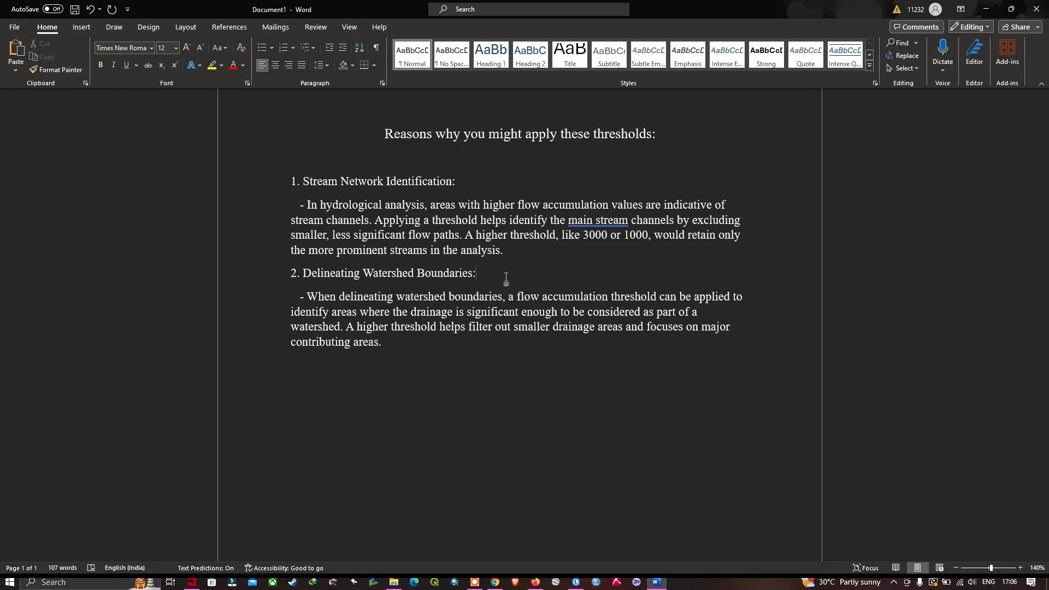
{"action": "left_click", "coordinate": [578, 584]}
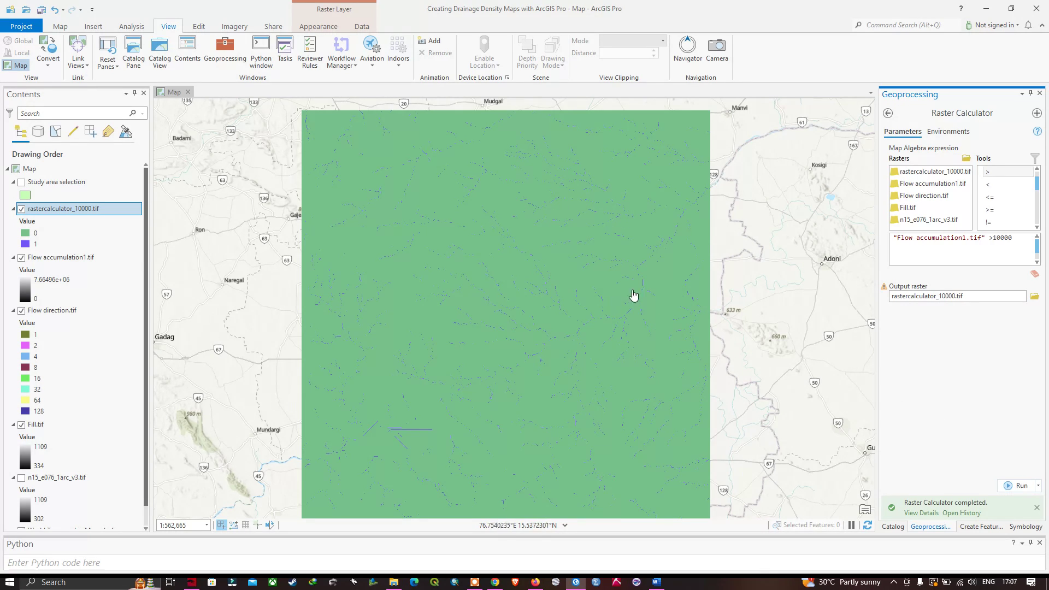
Search the geoprocessing tools for "raster to polyline" and open the Raster to Polyline conversion tool
{"action": "left_click", "coordinate": [889, 113]}
{"action": "left_click_drag", "start_coordinate": [966, 116], "coordinate": [920, 114]}
{"action": "key", "text": "BackSpace"}
{"action": "key", "text": "BackSpace"}
{"action": "type", "text": "to polyline"}
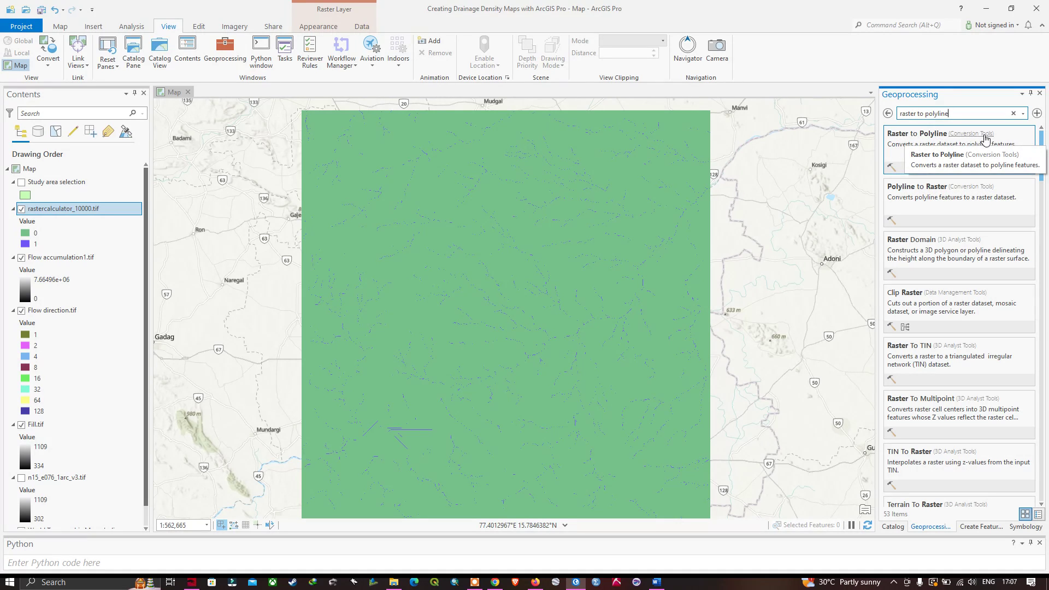
{"action": "left_click", "coordinate": [920, 137]}
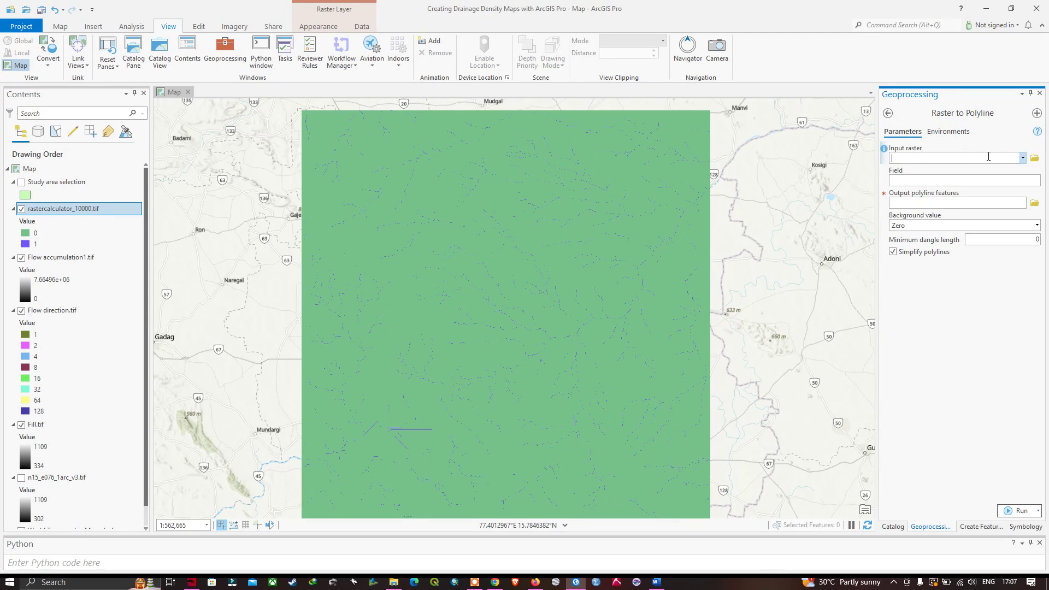
Run Raster to Polyline on rastercalculator_10000.tif with the Value field, saving the output as ras_to_polyline in the shapefile folder
{"action": "left_click", "coordinate": [1023, 159]}
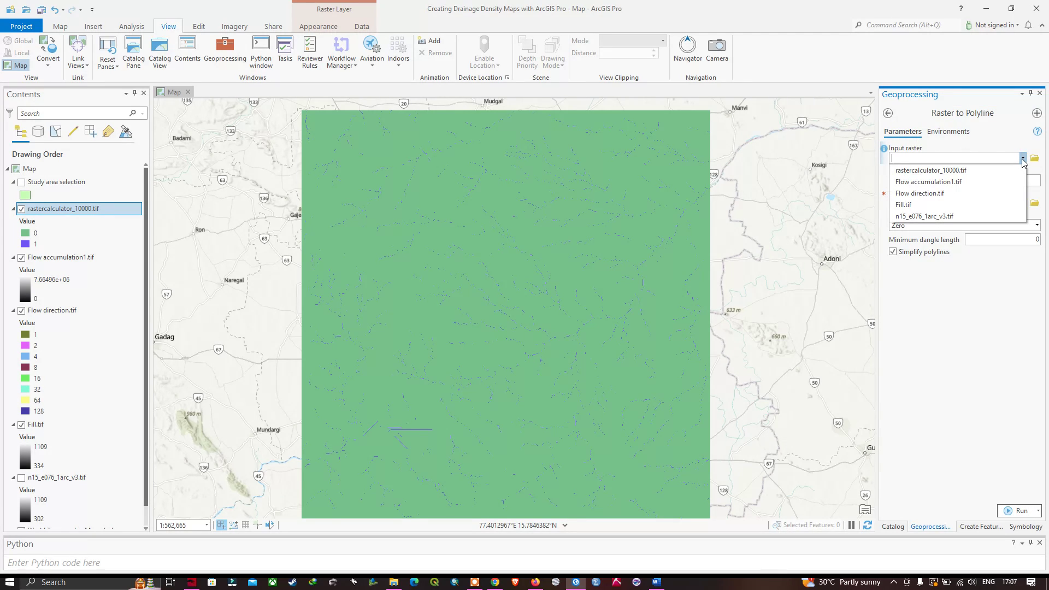
{"action": "left_click", "coordinate": [934, 171]}
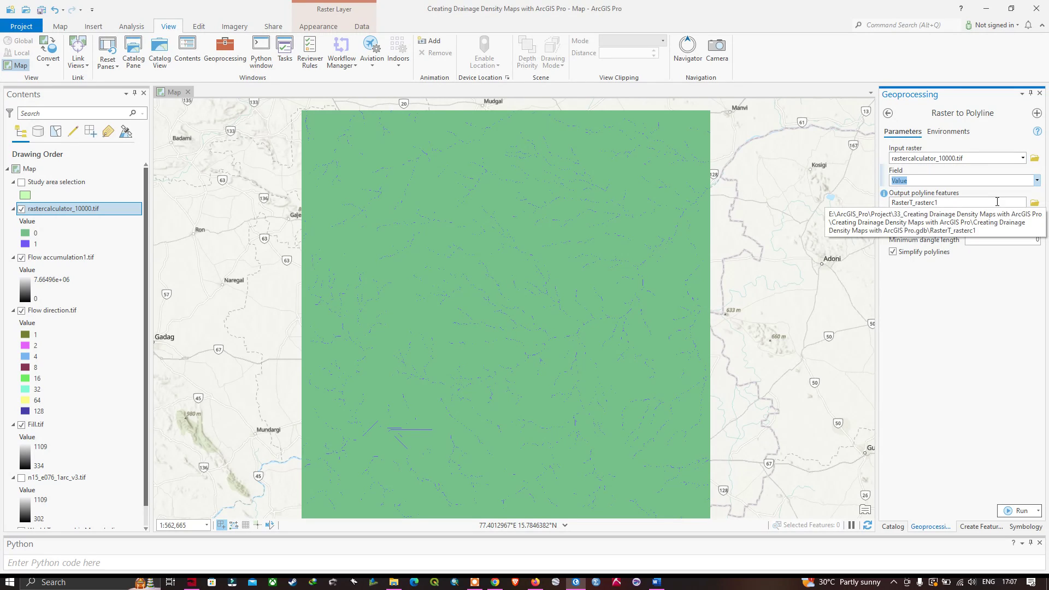
{"action": "left_click", "coordinate": [1038, 204]}
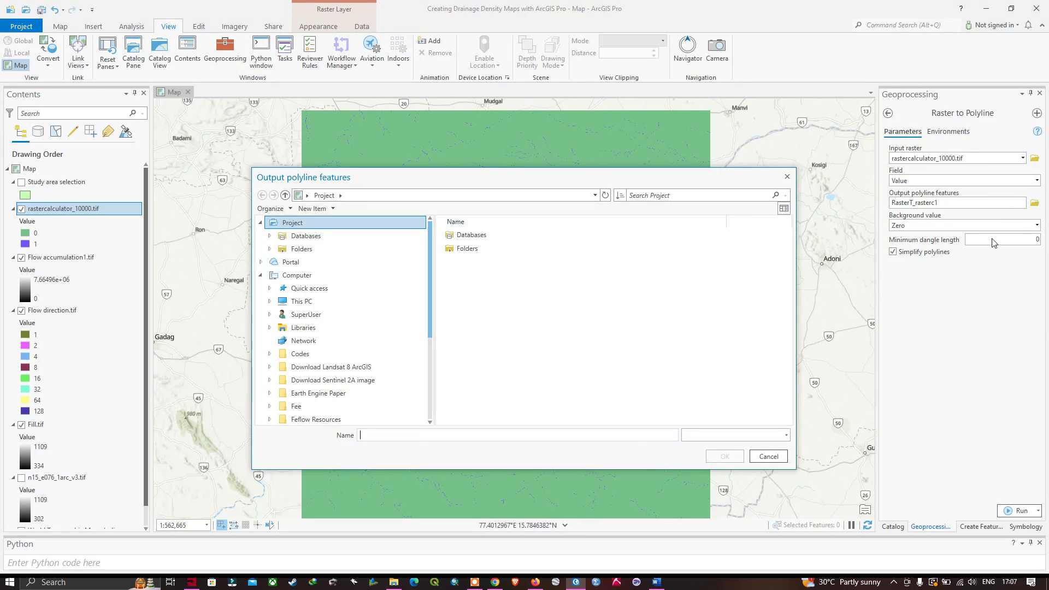
{"action": "type", "text": "ras_to_polyline"}
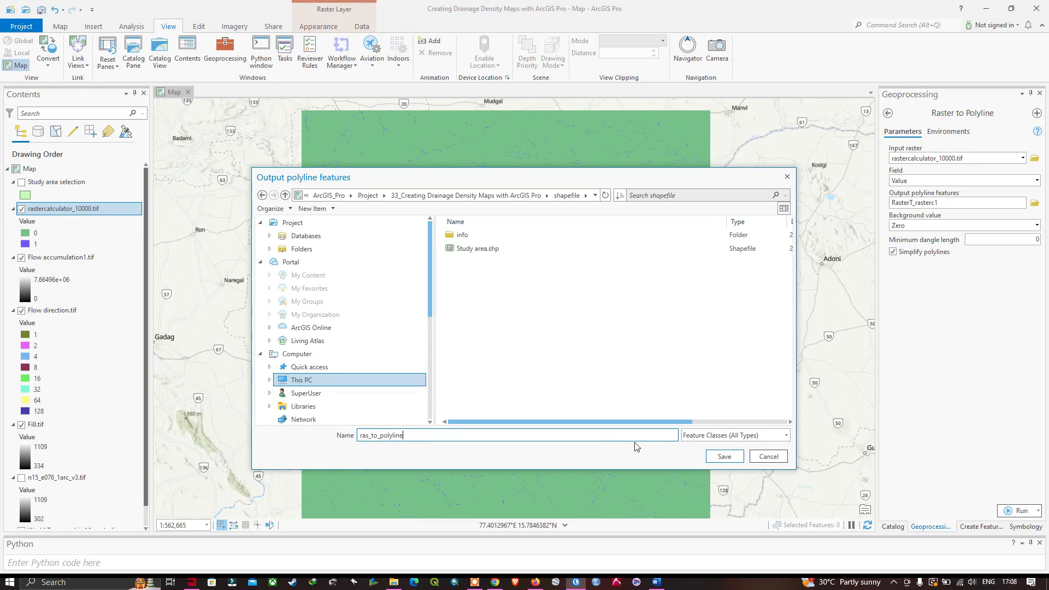
{"action": "left_click", "coordinate": [725, 457]}
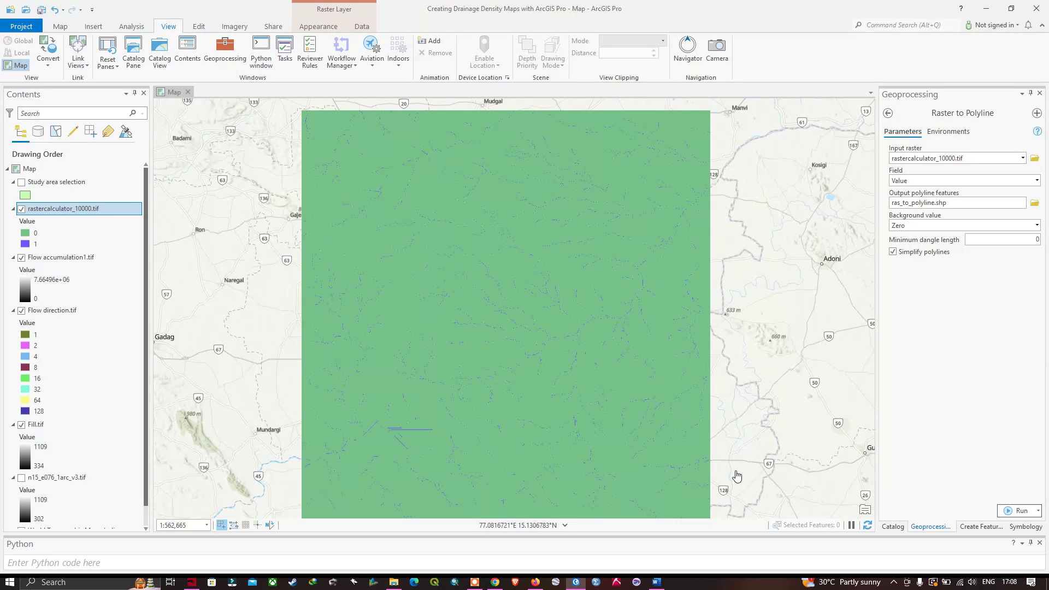
{"action": "left_click", "coordinate": [1022, 512]}
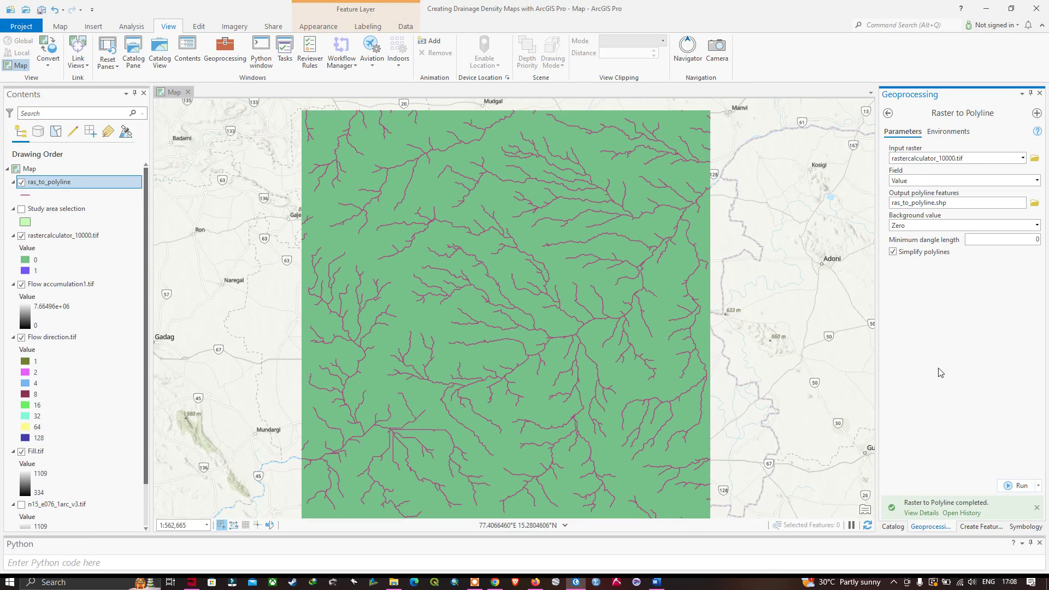
{"action": "left_click", "coordinate": [921, 512]}
Hide the rastercalculator_10000.tif, Flow accumulation1.tif and Flow direction.tif layers, and show the Study area selection layer
{"action": "left_click", "coordinate": [22, 237]}
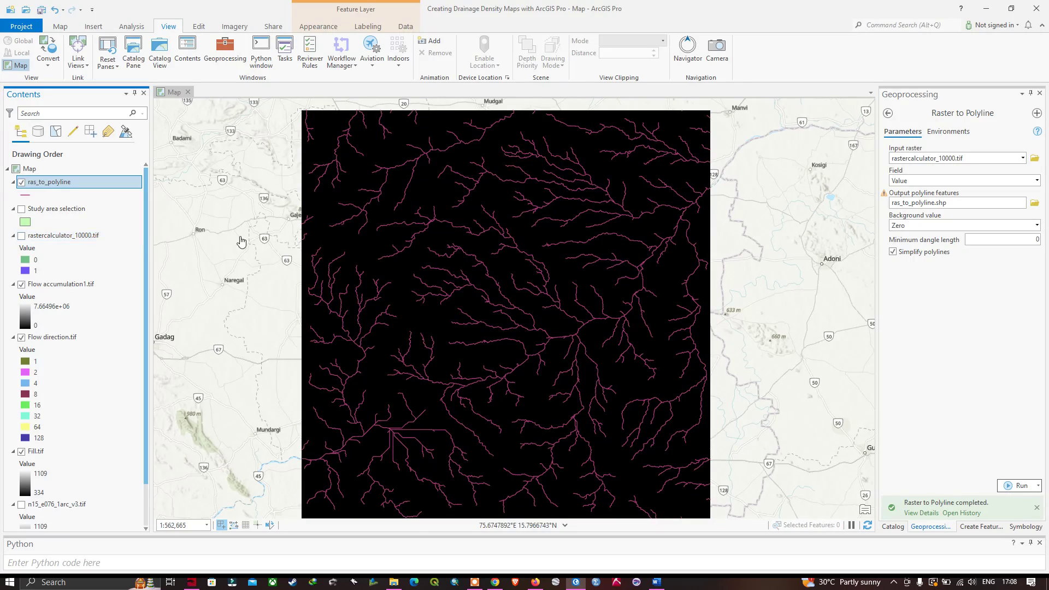
{"action": "left_click", "coordinate": [22, 285]}
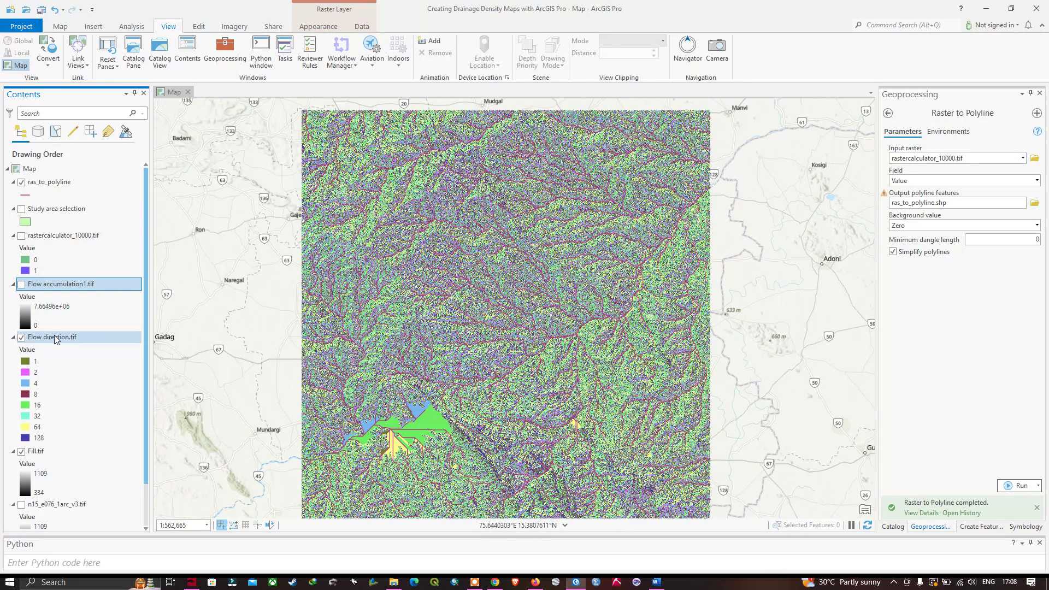
{"action": "left_click", "coordinate": [22, 337]}
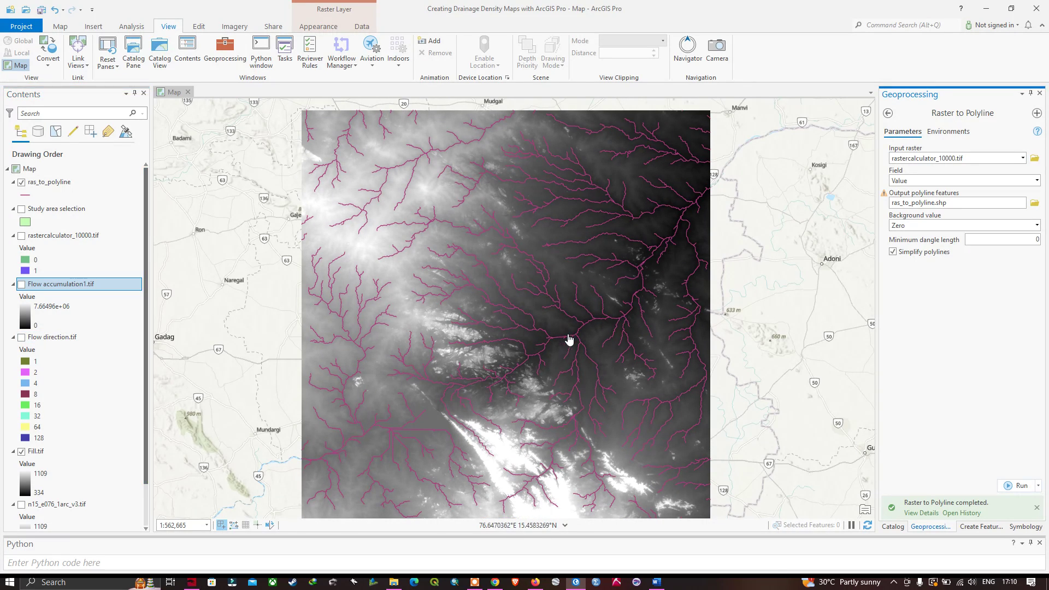
{"action": "left_click", "coordinate": [21, 209]}
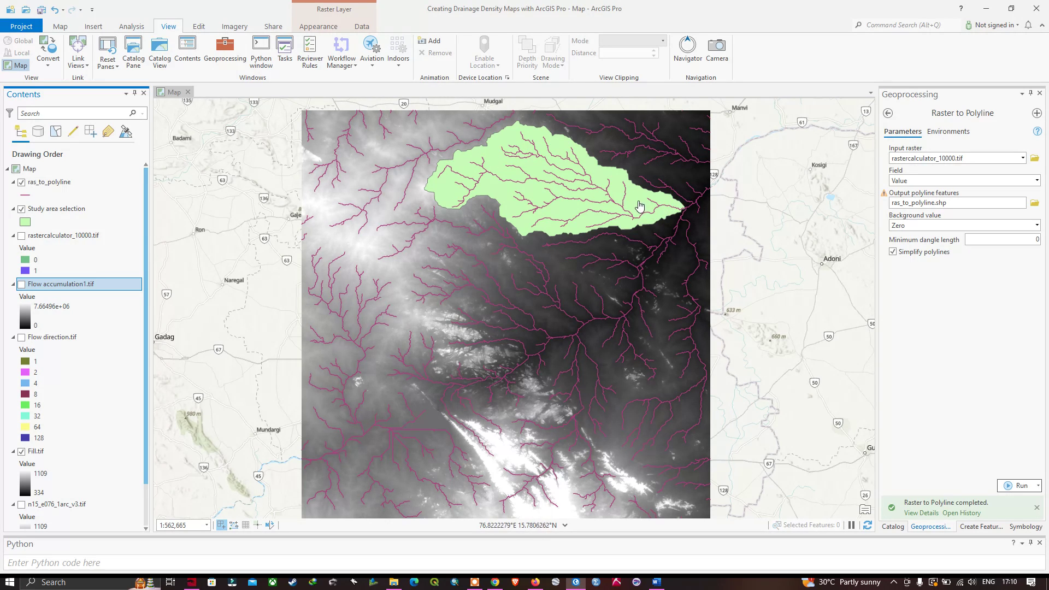
Find the Clip tool in the Extract toolset of the Analysis Tools and open it
{"action": "left_click", "coordinate": [889, 114]}
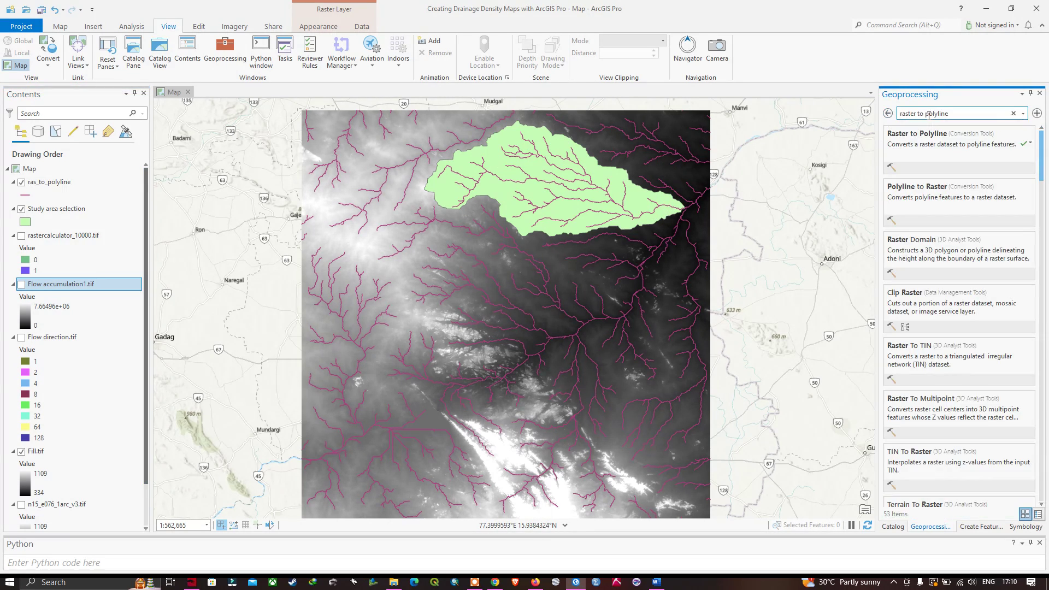
{"action": "left_click_drag", "start_coordinate": [950, 114], "coordinate": [896, 116]}
{"action": "type", "text": "clip"}
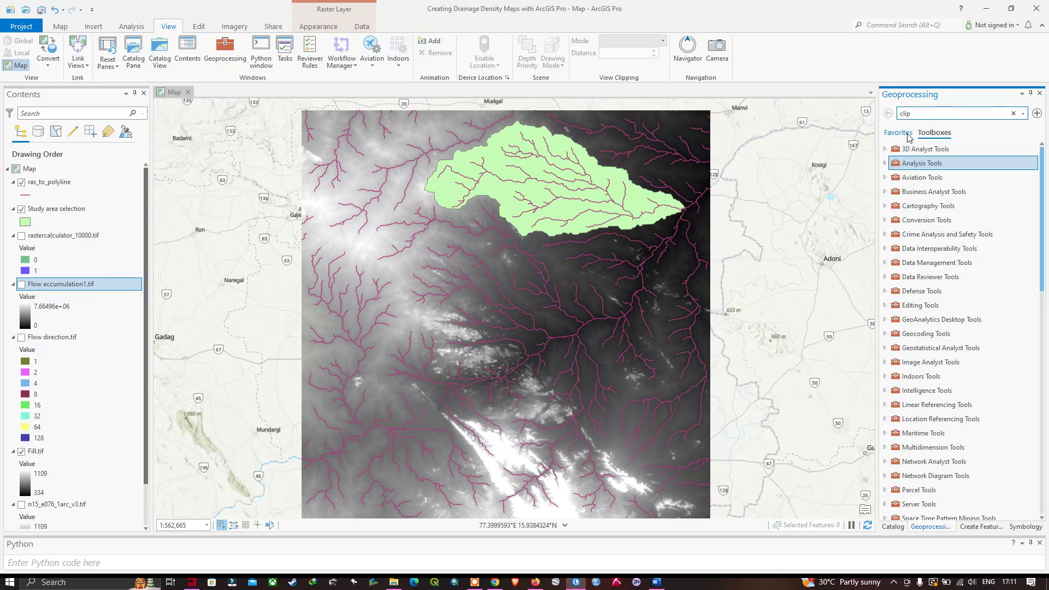
{"action": "left_click", "coordinate": [886, 163]}
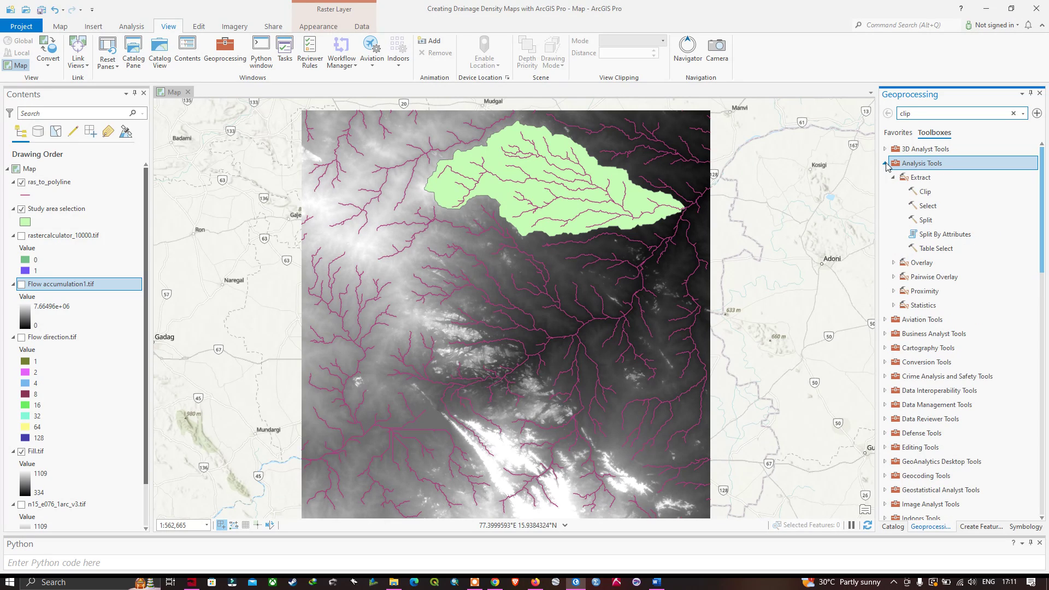
{"action": "left_click", "coordinate": [927, 192]}
{"action": "left_click", "coordinate": [929, 194]}
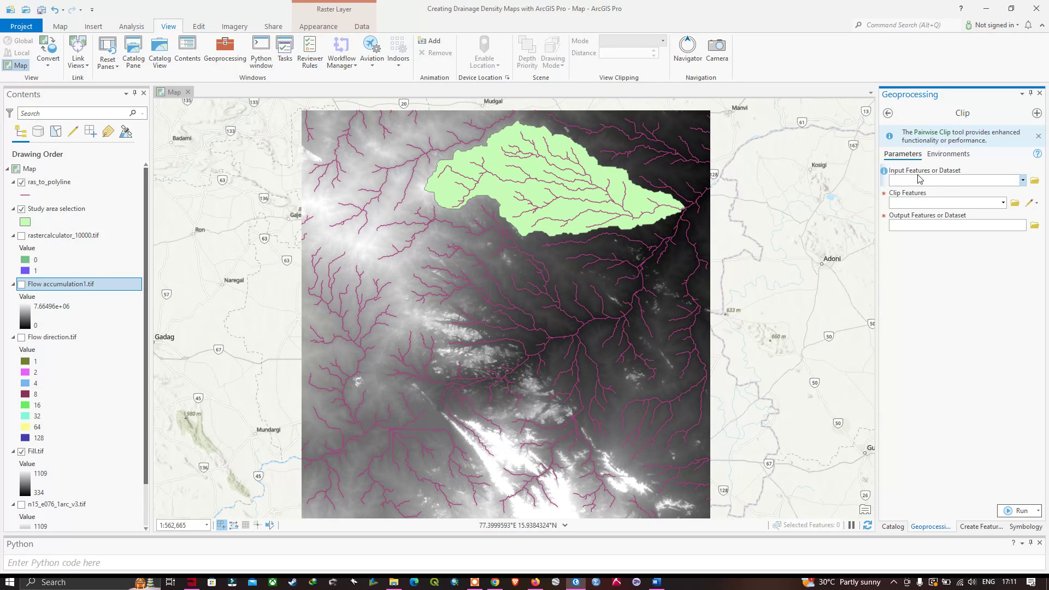
Clip ras_to_polyline with Study area selection, saving the output as SA_streamline in the shapefile folder
{"action": "left_click", "coordinate": [1023, 182]}
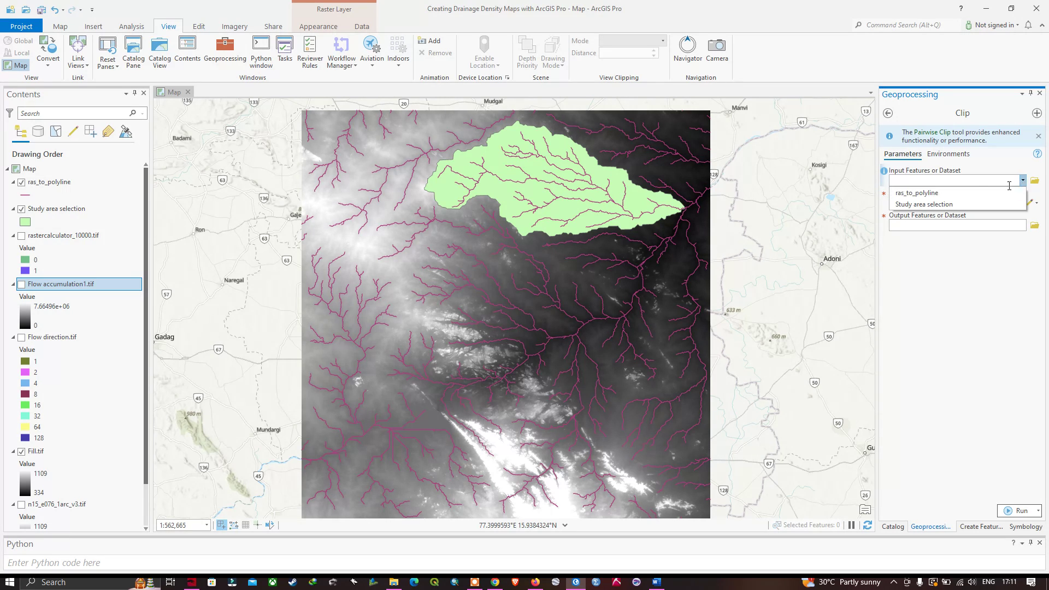
{"action": "left_click", "coordinate": [927, 194]}
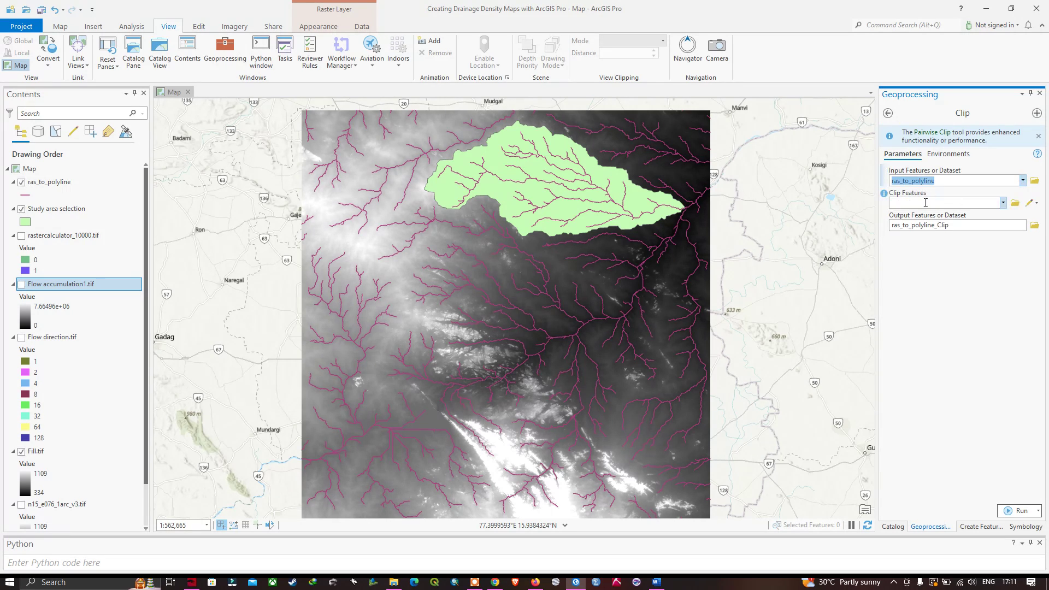
{"action": "left_click", "coordinate": [1003, 203]}
{"action": "left_click", "coordinate": [929, 225]}
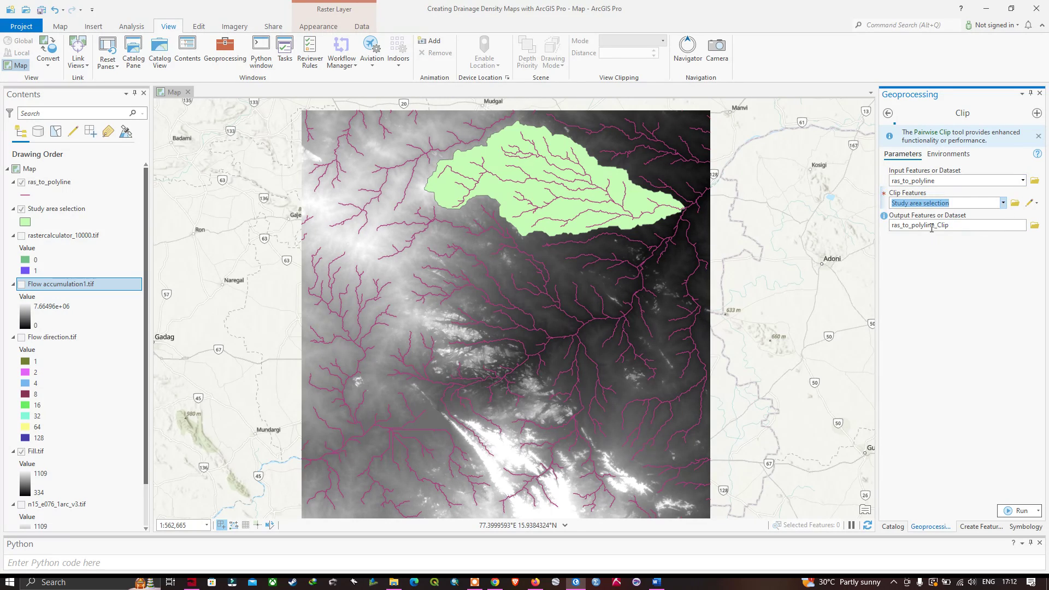
{"action": "left_click", "coordinate": [1035, 227]}
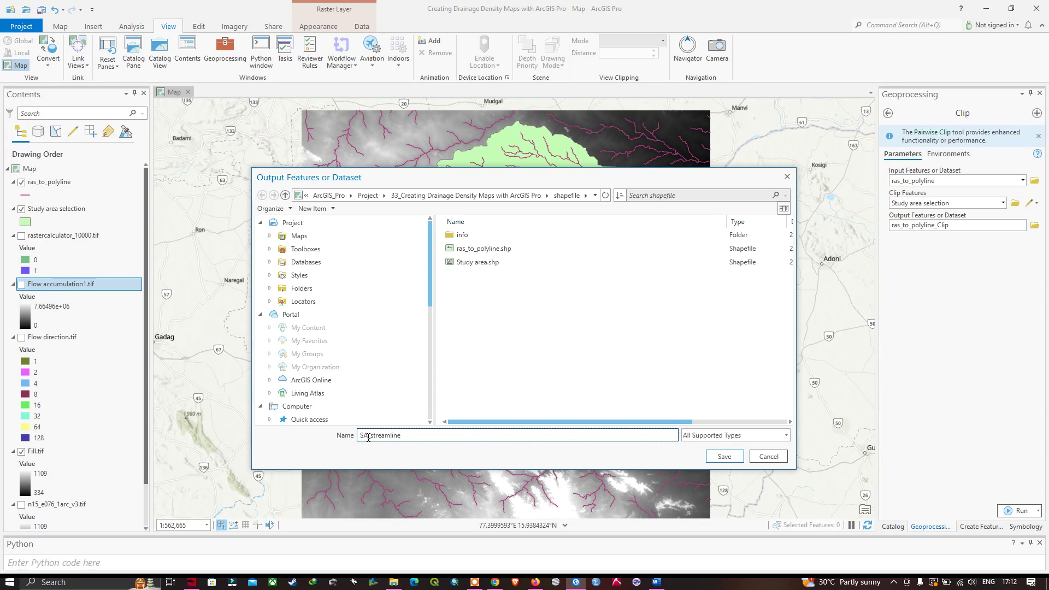
{"action": "left_click", "coordinate": [720, 457]}
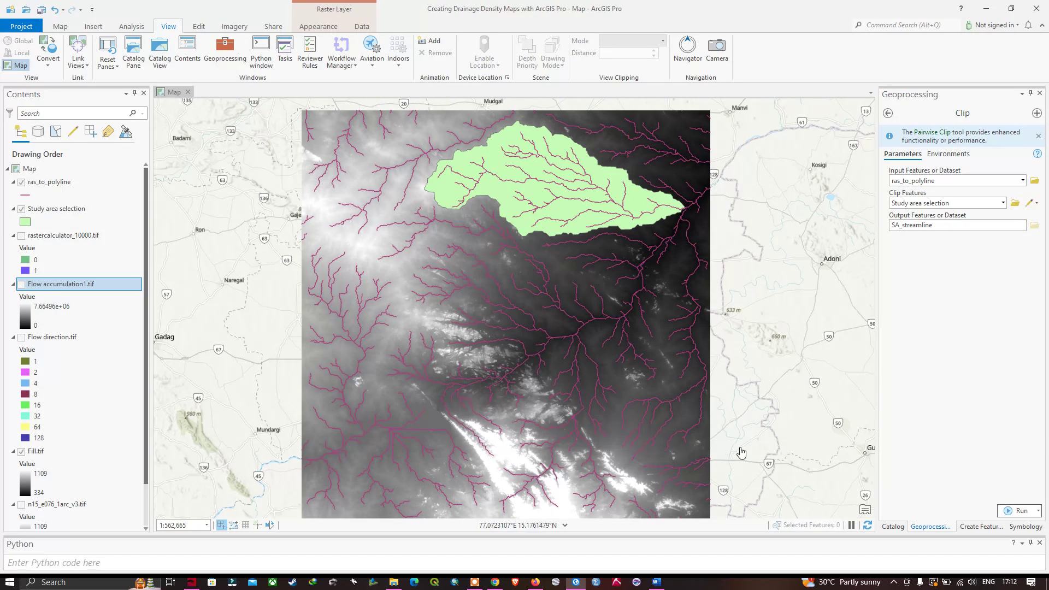
{"action": "left_click", "coordinate": [1023, 511]}
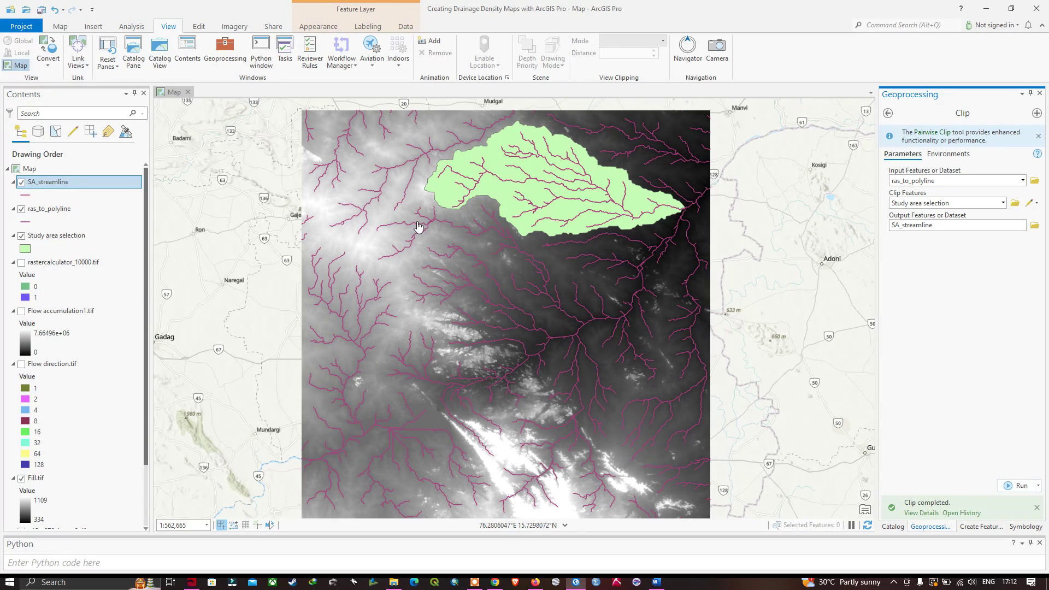
Hide the ras_to_polyline and Fill.tif layers, leaving the clipped streams displayed over the study area
{"action": "left_click", "coordinate": [22, 209]}
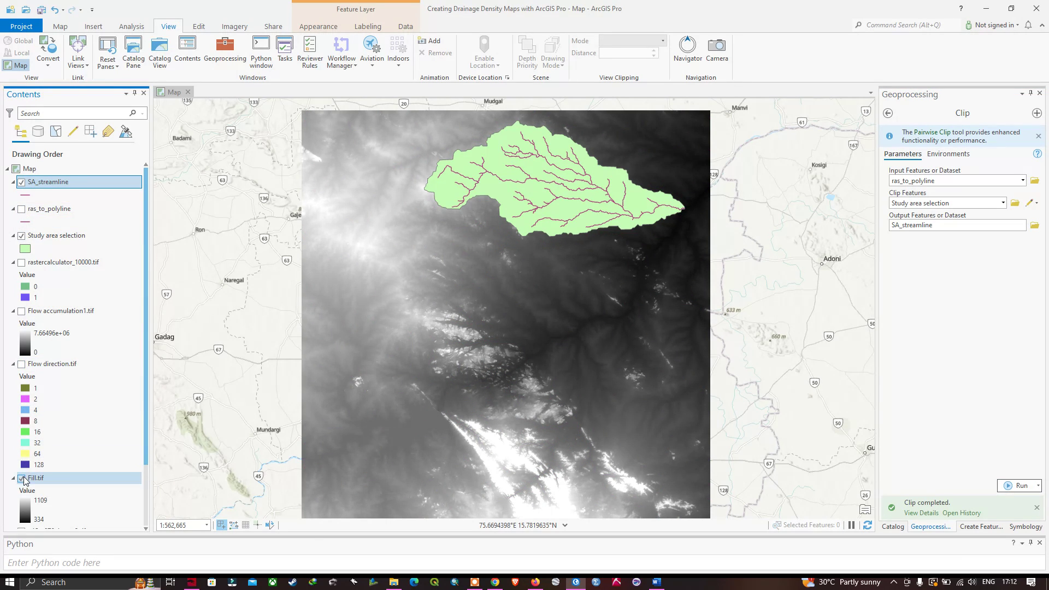
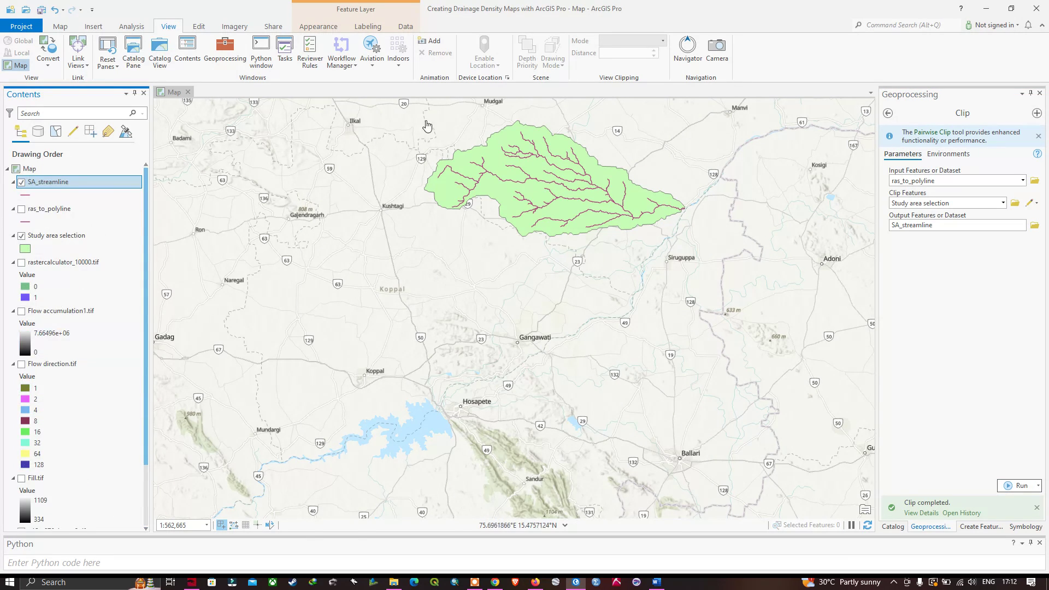
{"action": "scroll", "coordinate": [448, 312], "scroll_direction": "up", "scroll_amount": 2}
{"action": "scroll", "coordinate": [448, 312], "scroll_direction": "up", "scroll_amount": 2}
{"action": "scroll", "coordinate": [618, 227], "scroll_direction": "down", "scroll_amount": 2}
{"action": "scroll", "coordinate": [706, 185], "scroll_direction": "up", "scroll_amount": 2}
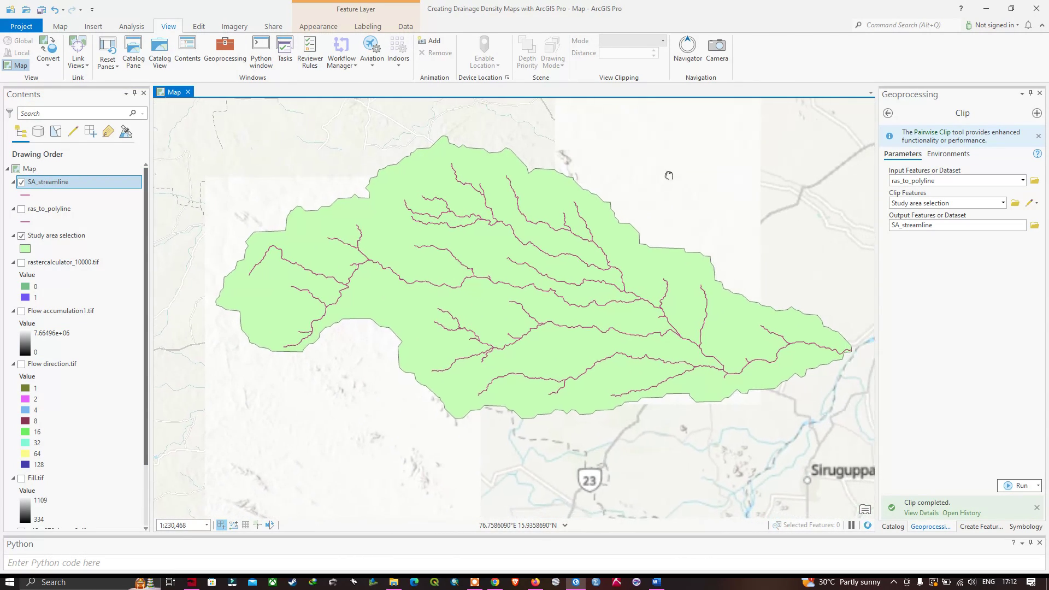
{"action": "left_click_drag", "start_coordinate": [711, 203], "coordinate": [703, 215]}
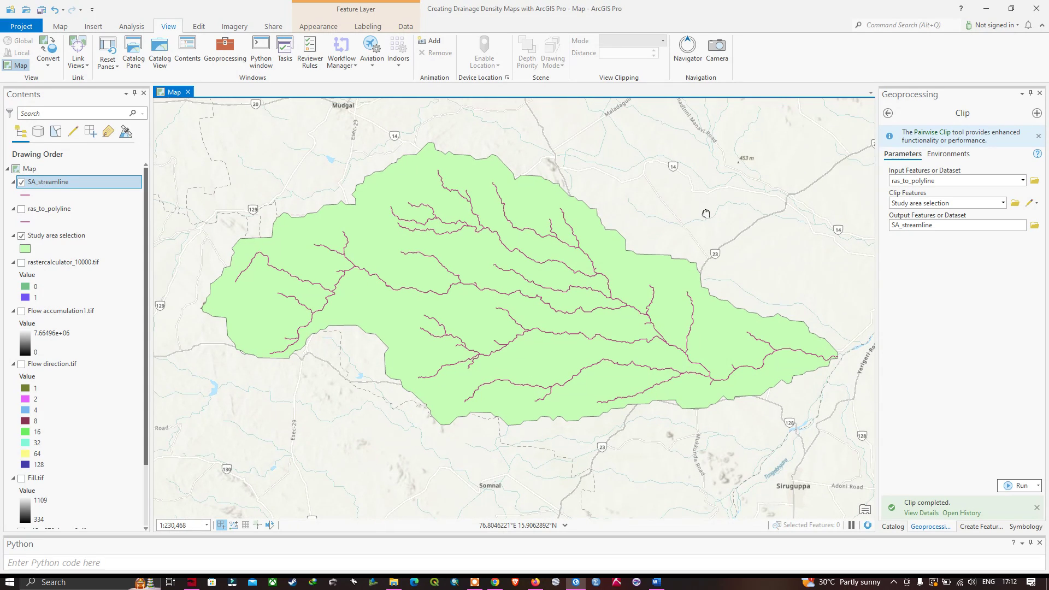
Search the geoprocessing tools for line density and open the Line Density tool
{"action": "left_click", "coordinate": [888, 113]}
{"action": "left_click", "coordinate": [909, 133]}
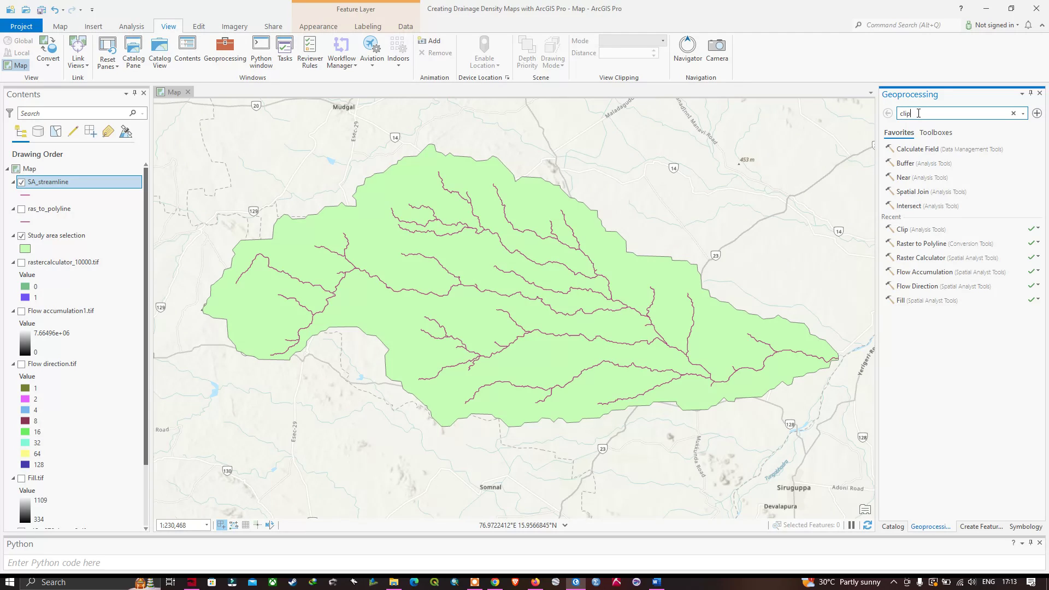
{"action": "key", "text": "BackSpace"}
{"action": "key", "text": "BackSpace"}
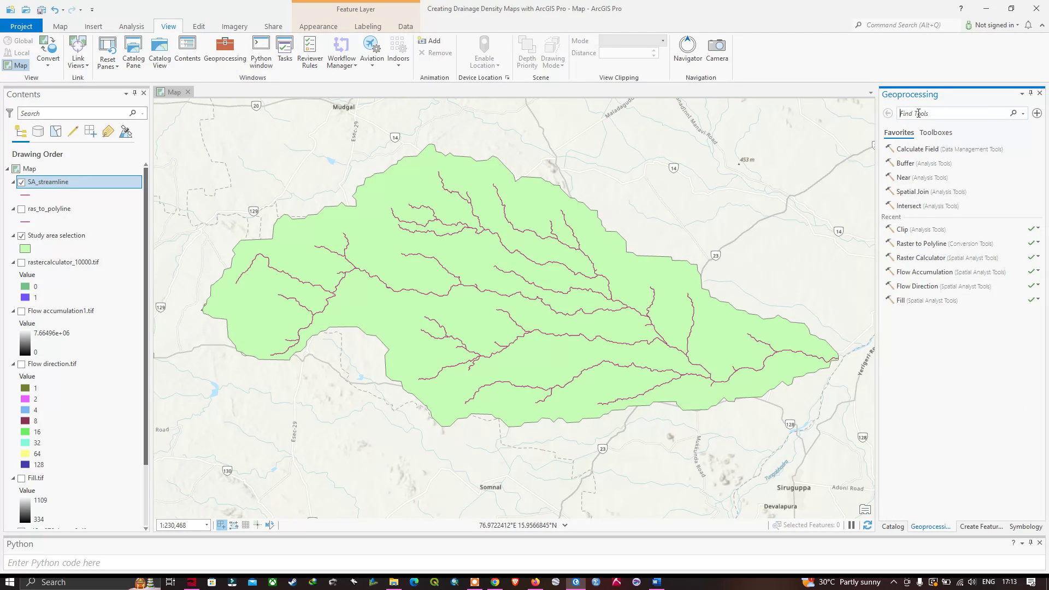
{"action": "type", "text": "line density"}
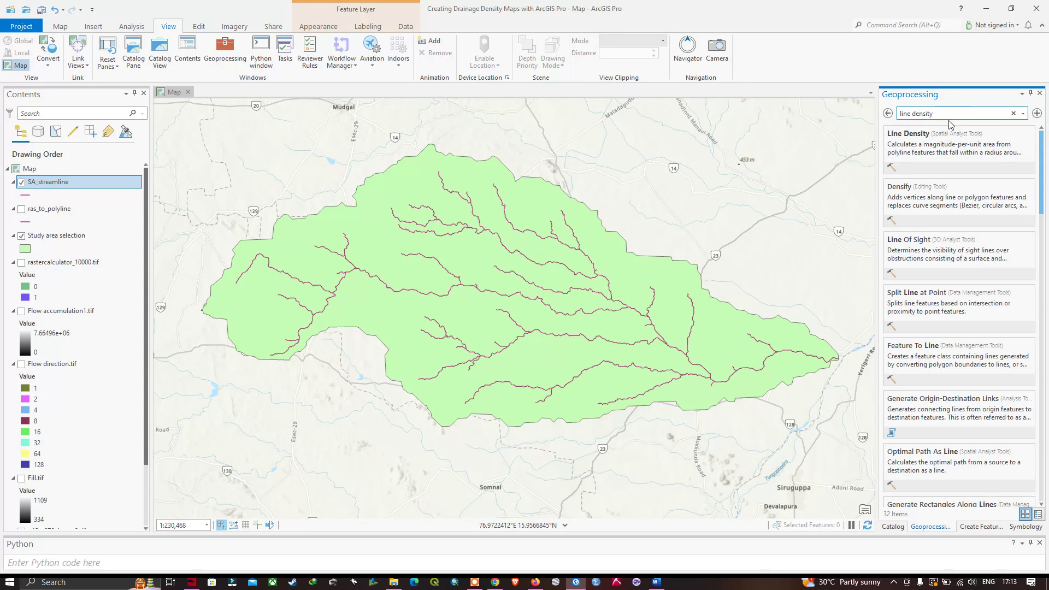
{"action": "left_click", "coordinate": [913, 136]}
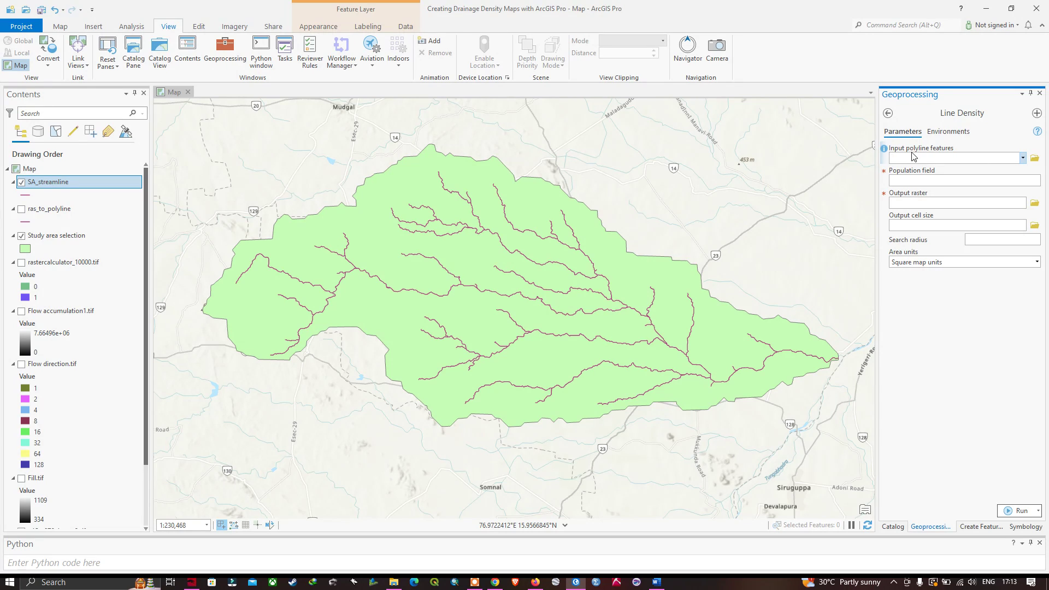
Run Line Density on SA_streamline with area units in square kilometers, saving the output as drainage_density.tif in the shapefile folder
{"action": "left_click", "coordinate": [1023, 158]}
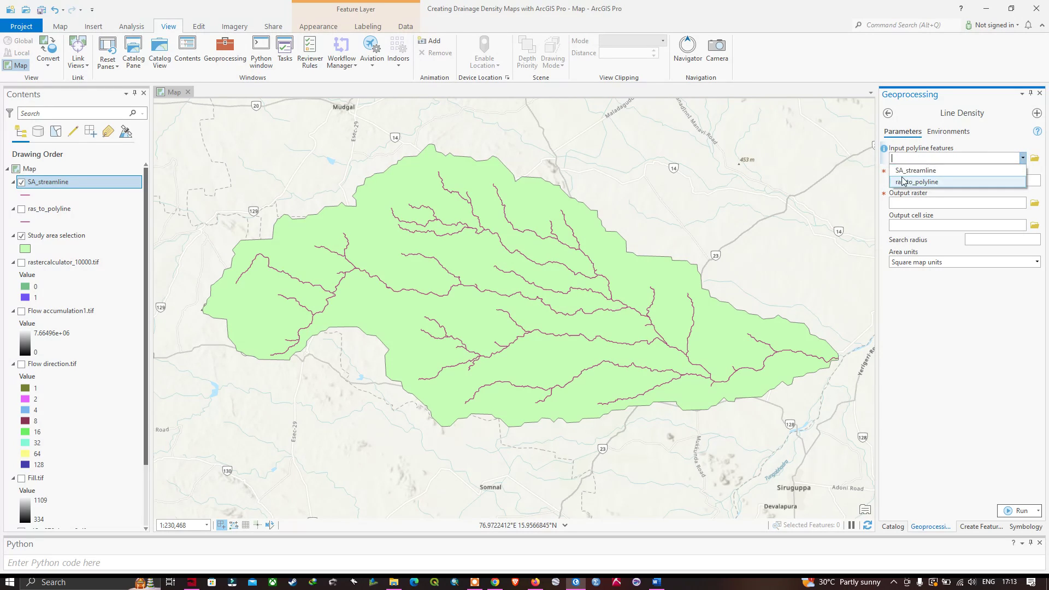
{"action": "left_click", "coordinate": [931, 171]}
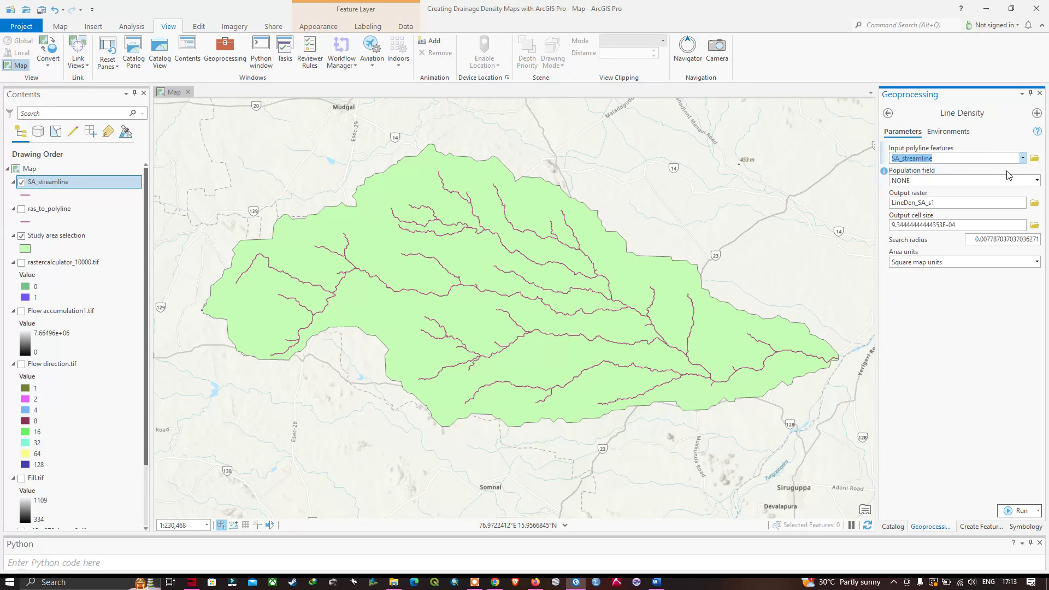
{"action": "left_click", "coordinate": [1034, 203]}
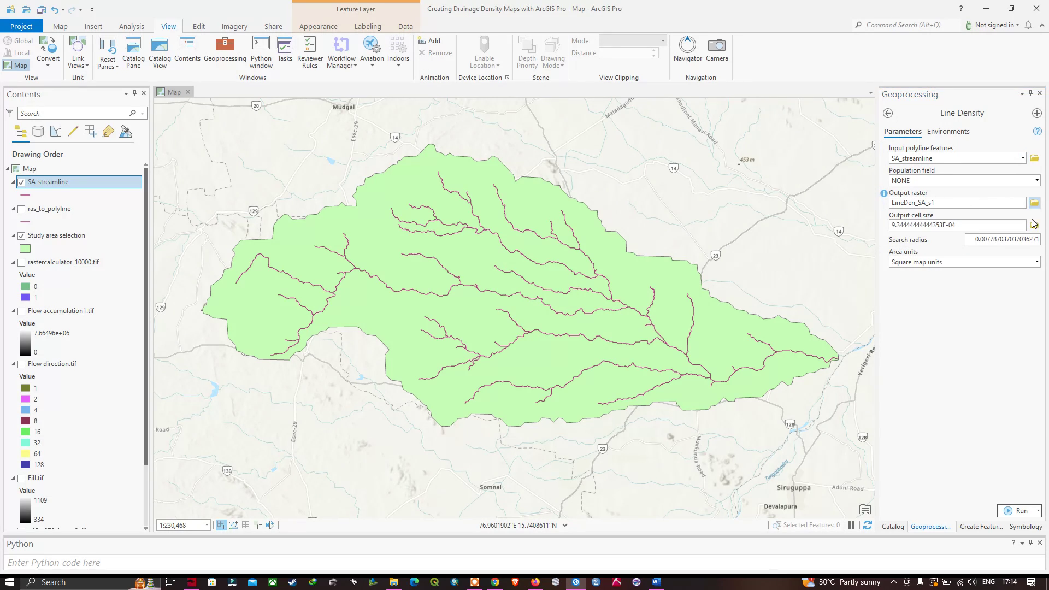
{"action": "left_click", "coordinate": [426, 437]}
{"action": "type", "text": "drainage_density.tif"}
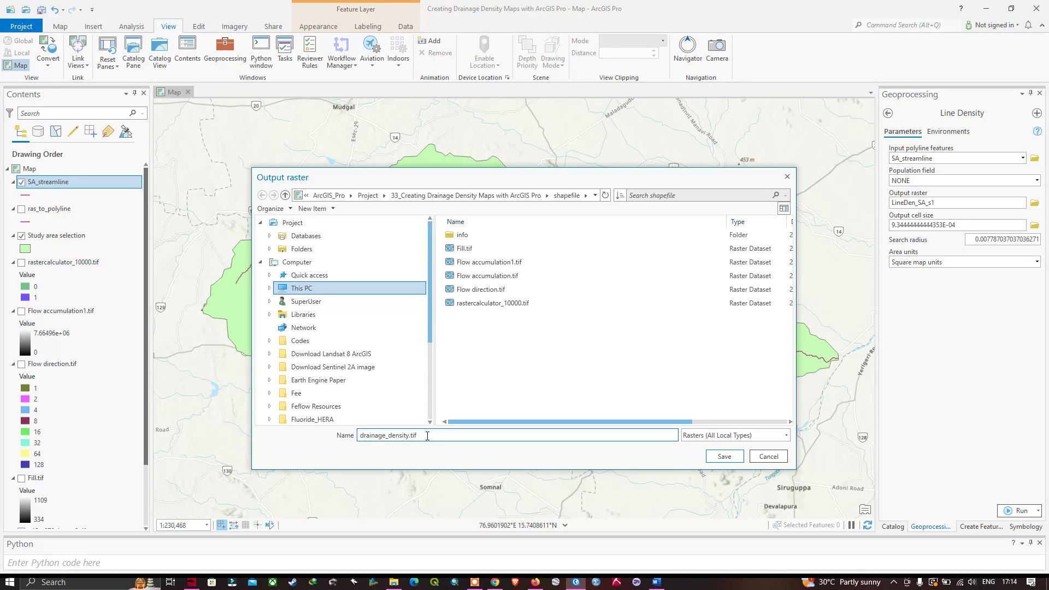
{"action": "left_click", "coordinate": [733, 461]}
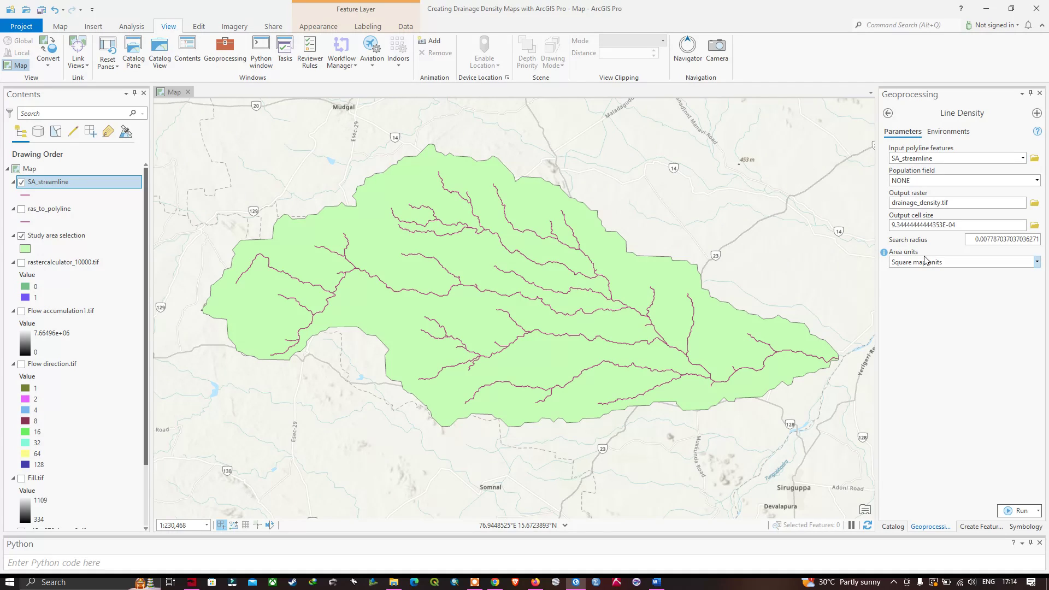
{"action": "left_click", "coordinate": [1037, 263]}
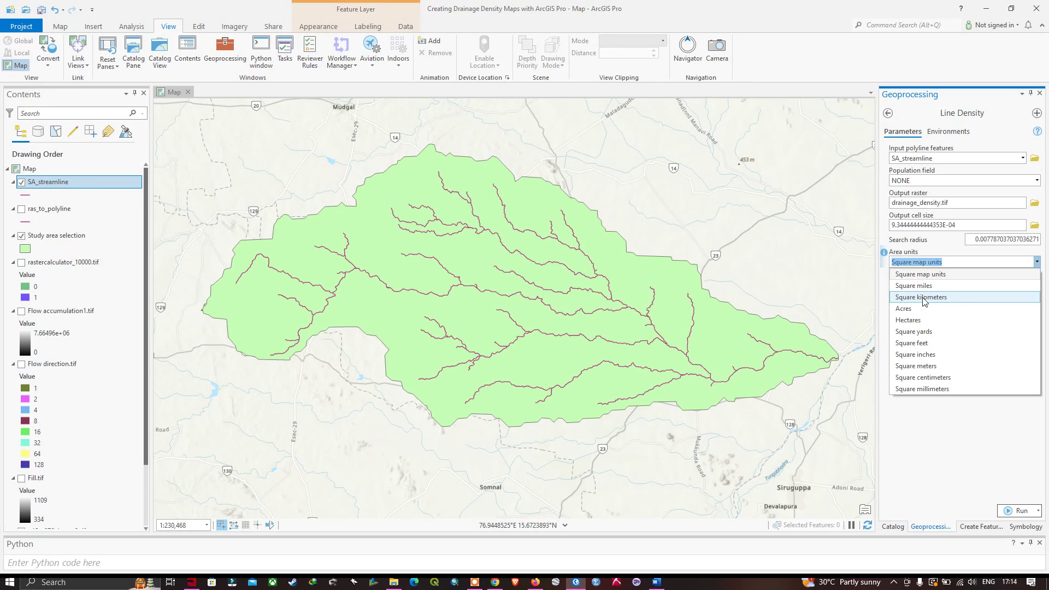
{"action": "left_click", "coordinate": [928, 298]}
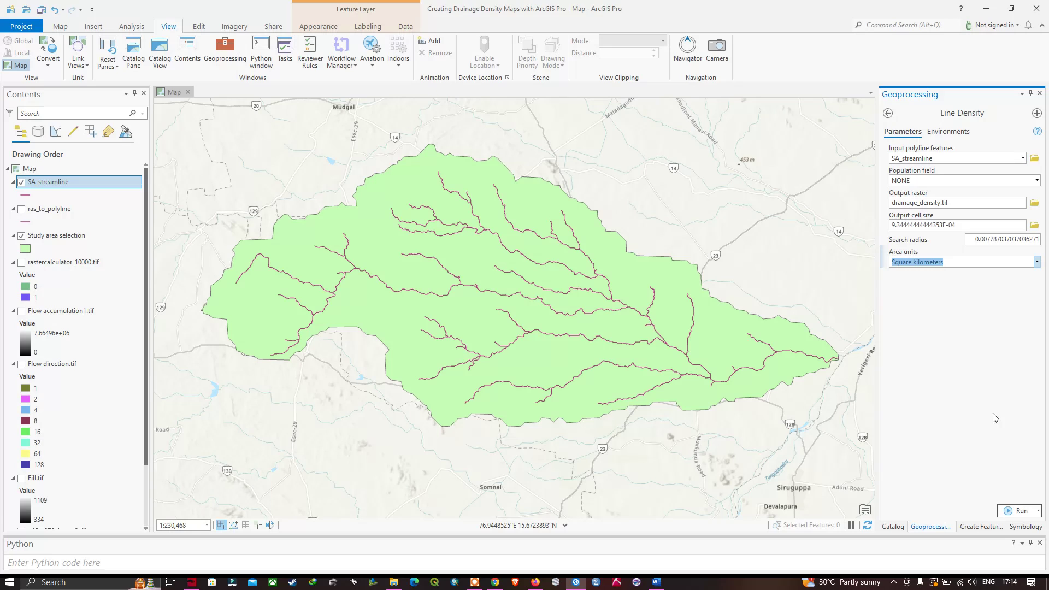
{"action": "left_click", "coordinate": [1020, 513]}
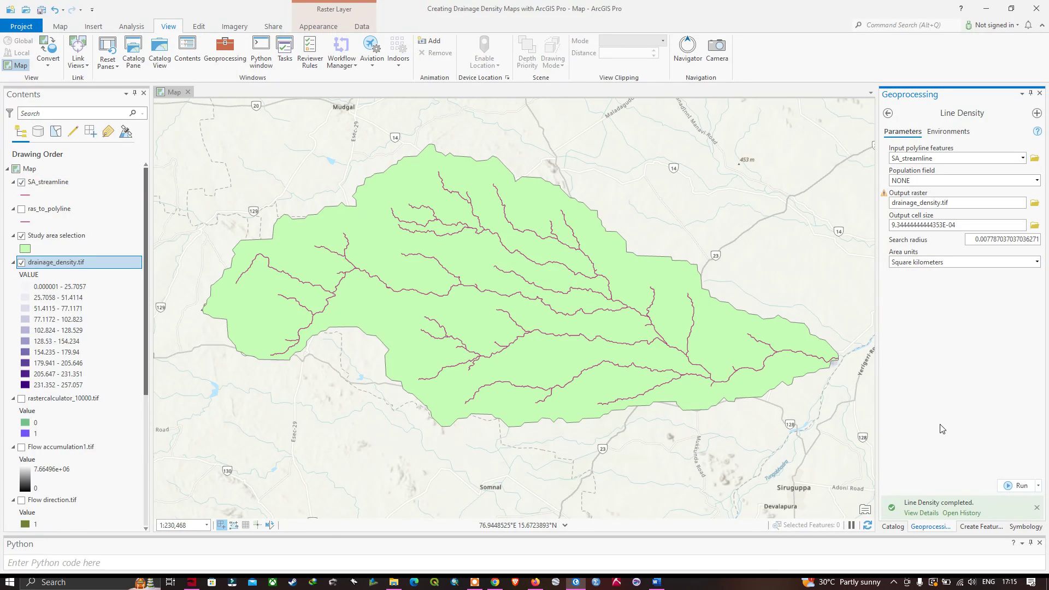
Move the Study area selection and ras_to_polyline layers below drainage_density.tif in the drawing order, keeping Study area selection displayed
{"action": "left_click", "coordinate": [22, 236]}
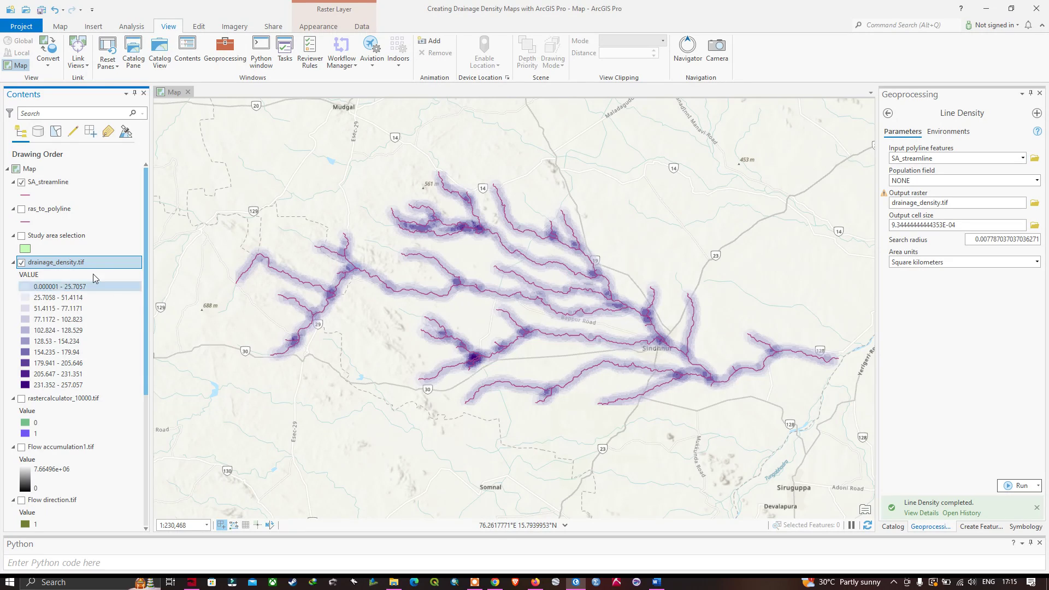
{"action": "left_click_drag", "start_coordinate": [33, 240], "coordinate": [152, 394]}
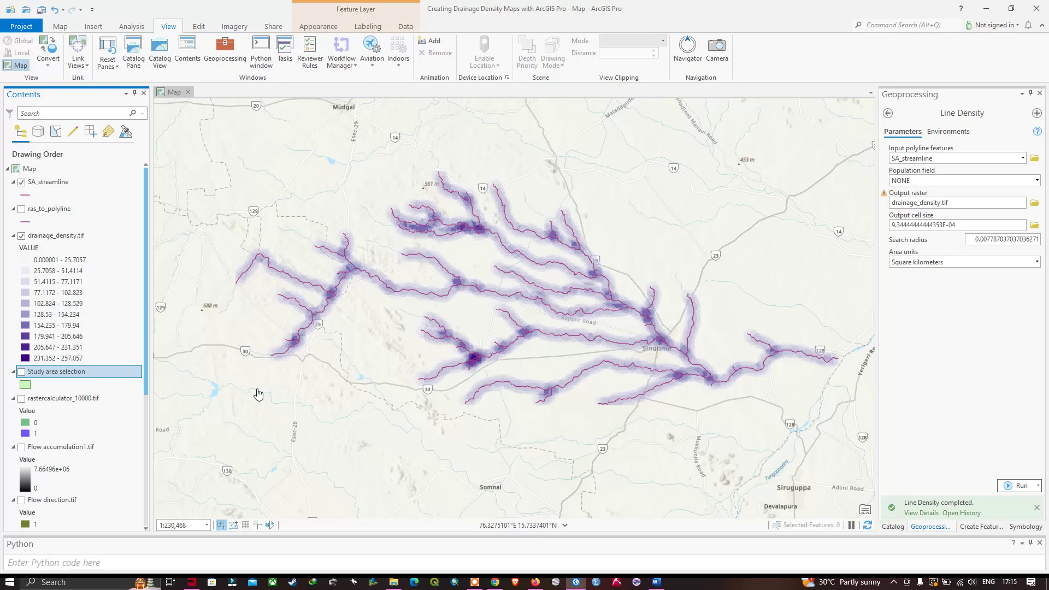
{"action": "left_click", "coordinate": [22, 371]}
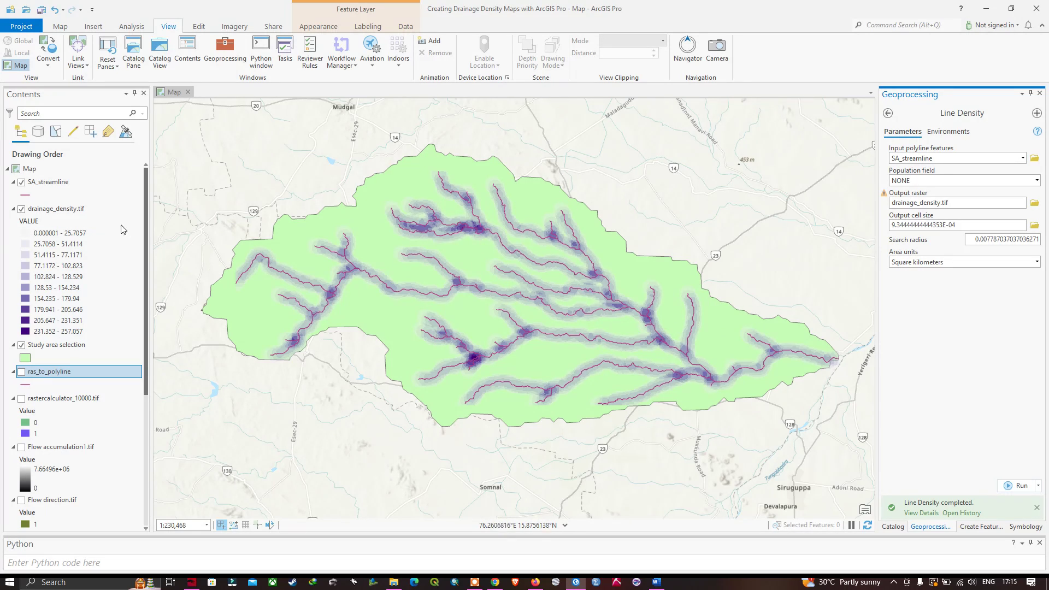
Symbolize drainage_density.tif with 5 classes and the green-yellow-red color scheme
{"action": "left_click", "coordinate": [52, 212]}
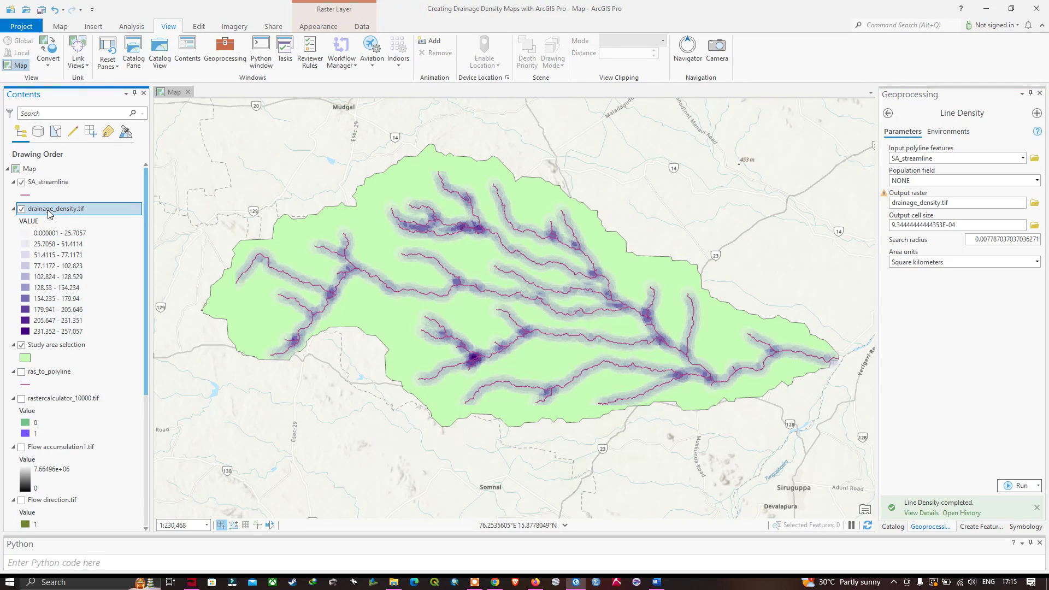
{"action": "right_click", "coordinate": [50, 213]}
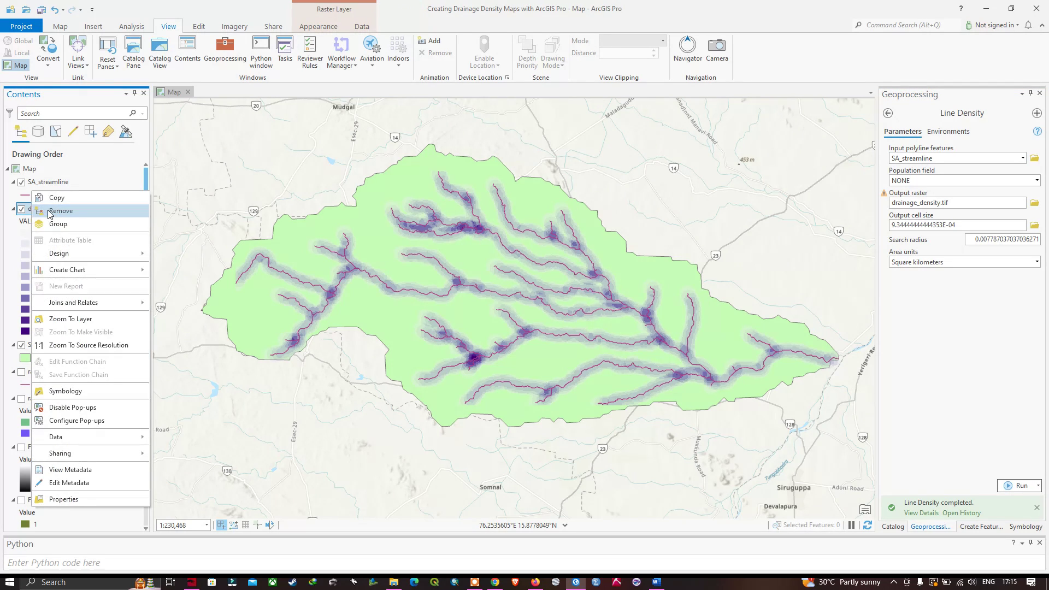
{"action": "left_click", "coordinate": [86, 392]}
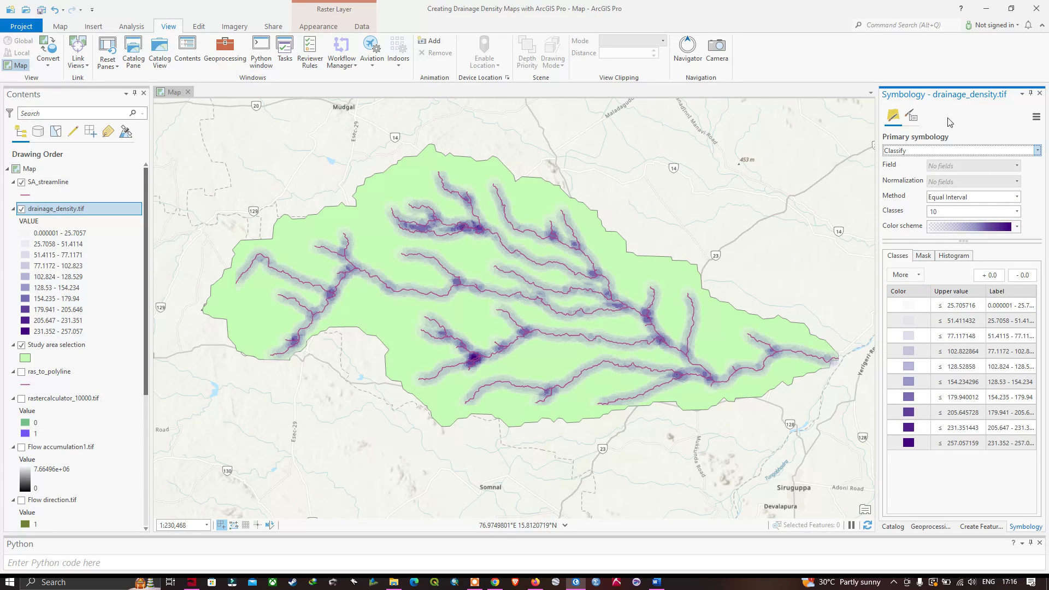
{"action": "left_click", "coordinate": [1020, 212]}
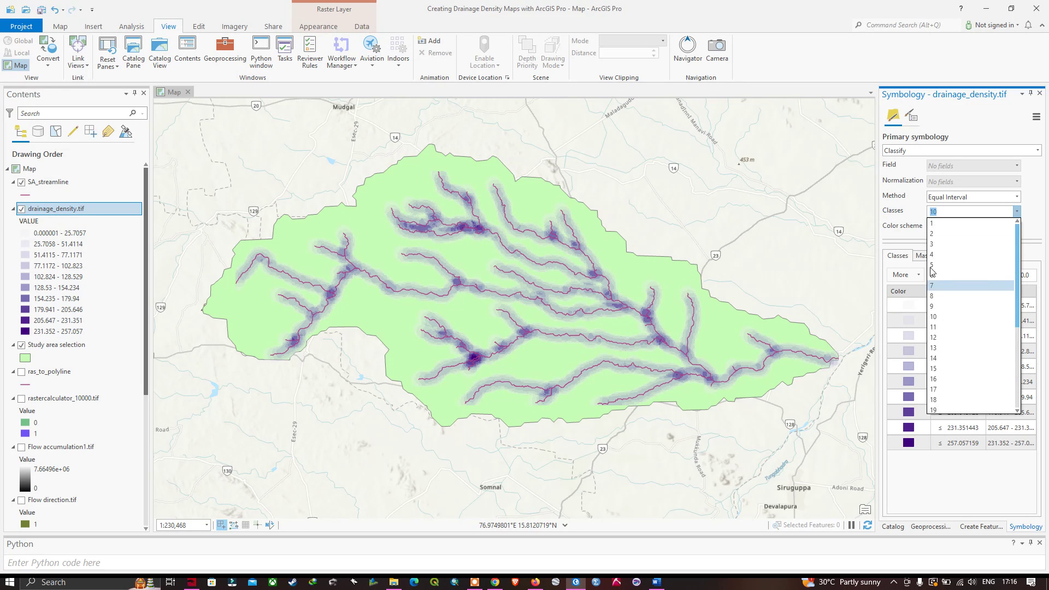
{"action": "left_click", "coordinate": [932, 265]}
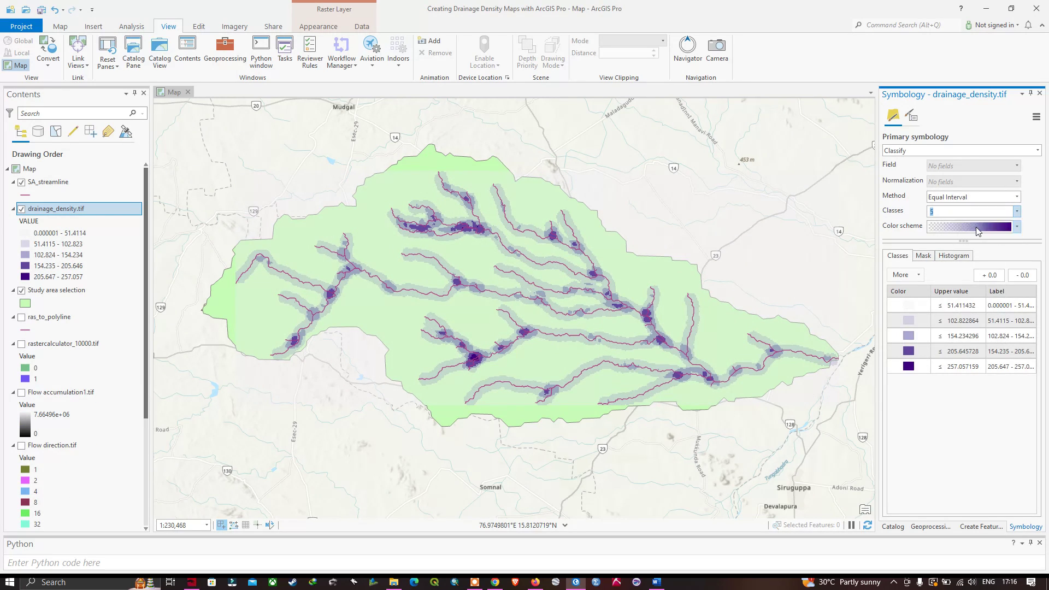
{"action": "left_click", "coordinate": [1019, 228]}
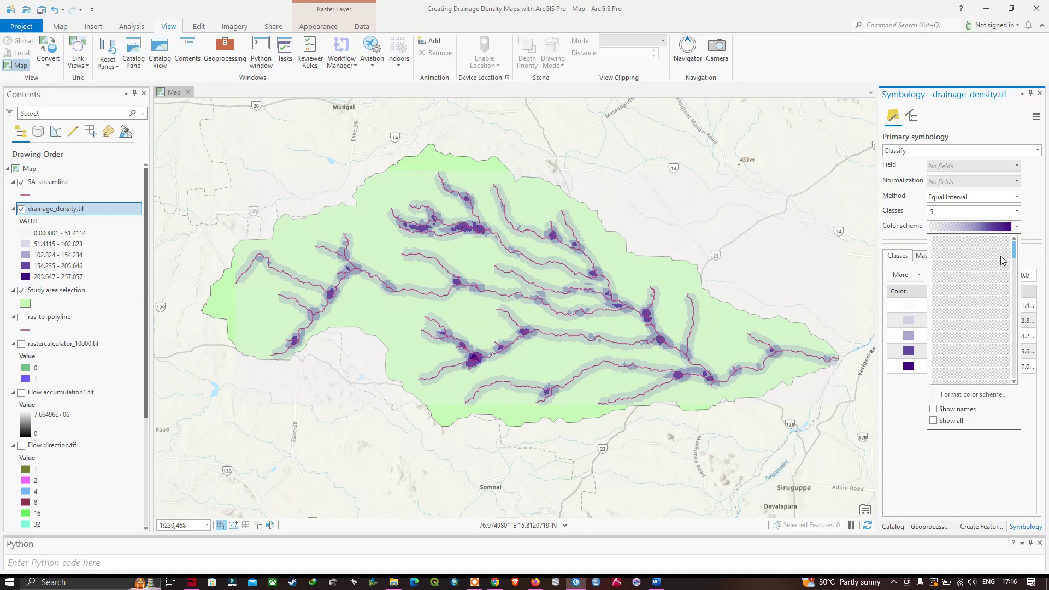
{"action": "scroll", "coordinate": [975, 308], "scroll_direction": "down", "scroll_amount": 2}
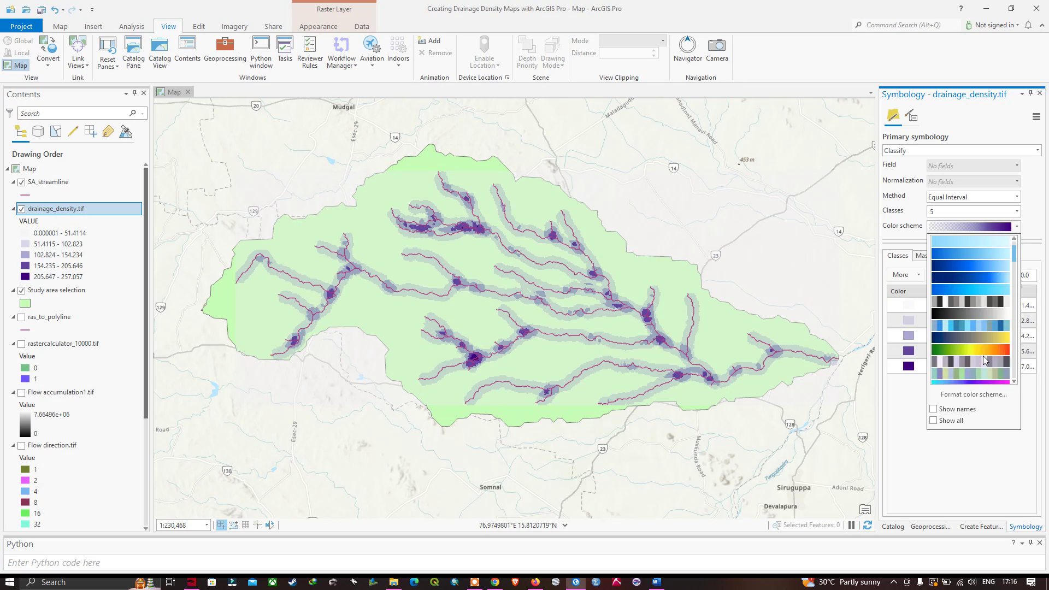
{"action": "left_click", "coordinate": [975, 350]}
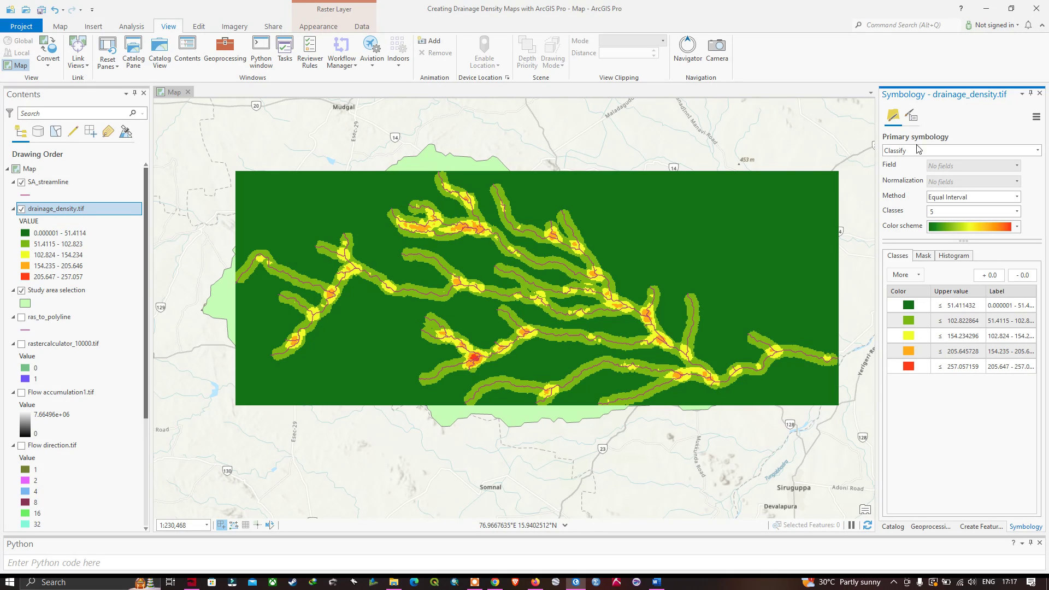
Return to the Line Density tool and change the output raster name to drainage_density1.tif
{"action": "left_click", "coordinate": [936, 527]}
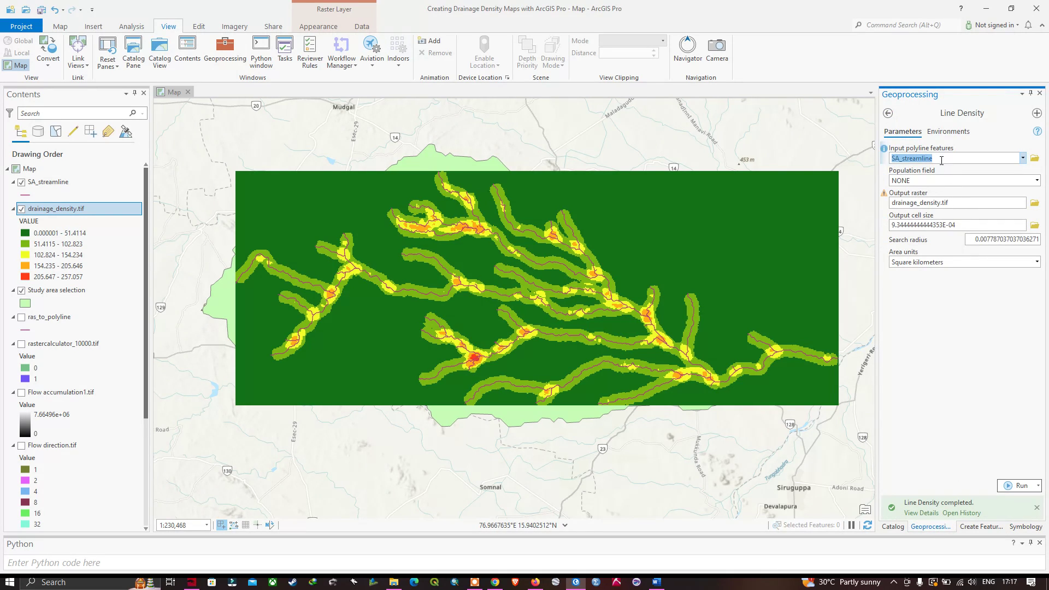
{"action": "left_click", "coordinate": [940, 203]}
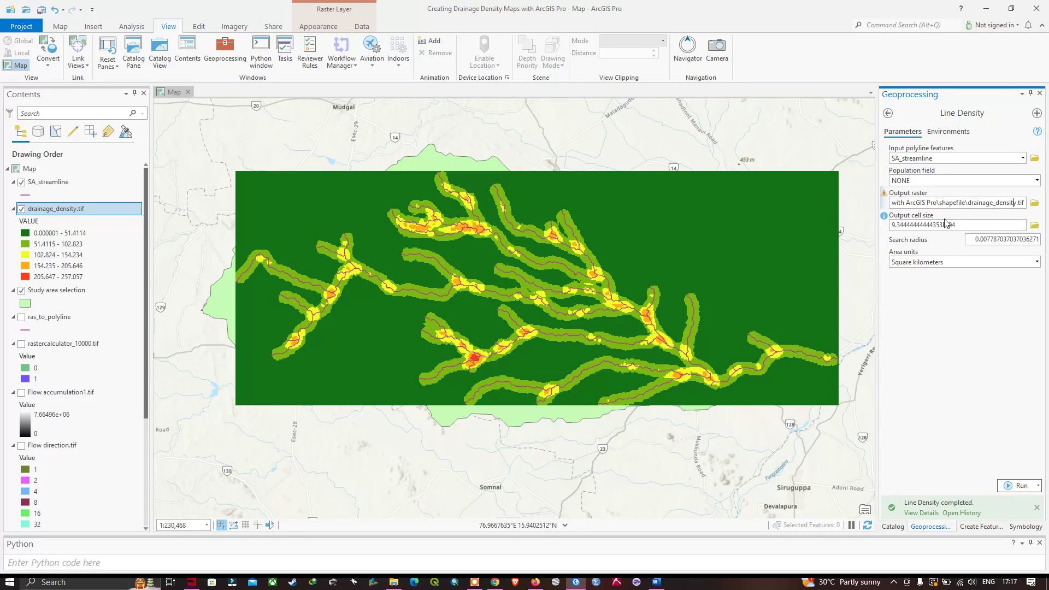
{"action": "left_click", "coordinate": [1020, 203]}
{"action": "type", "text": "1"}
Set the Line Density processing extent and raster mask to Study area selection, and run the tool again
{"action": "left_click", "coordinate": [949, 133]}
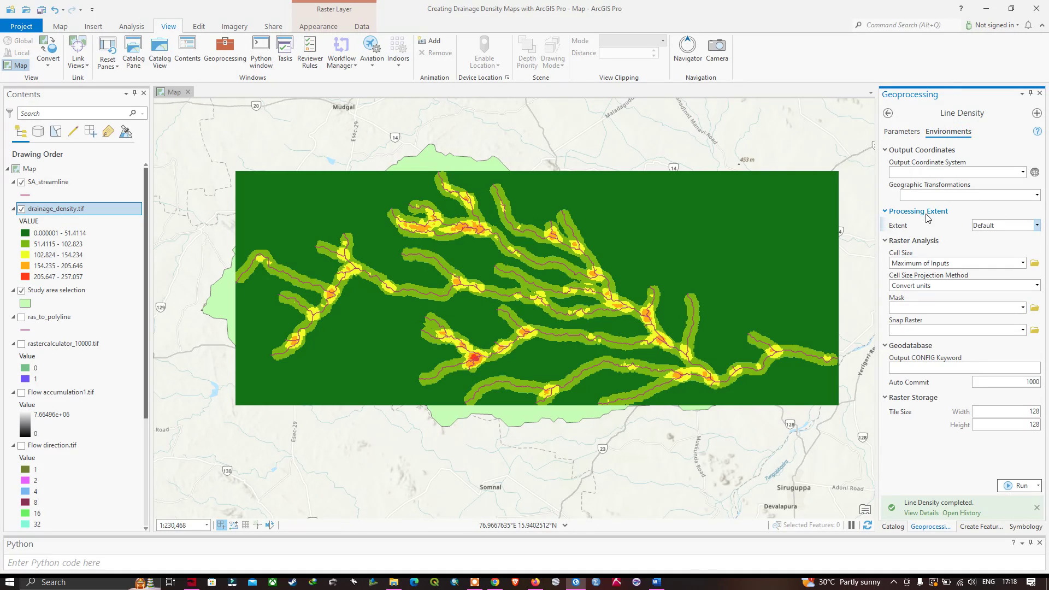
{"action": "left_click", "coordinate": [1037, 226]}
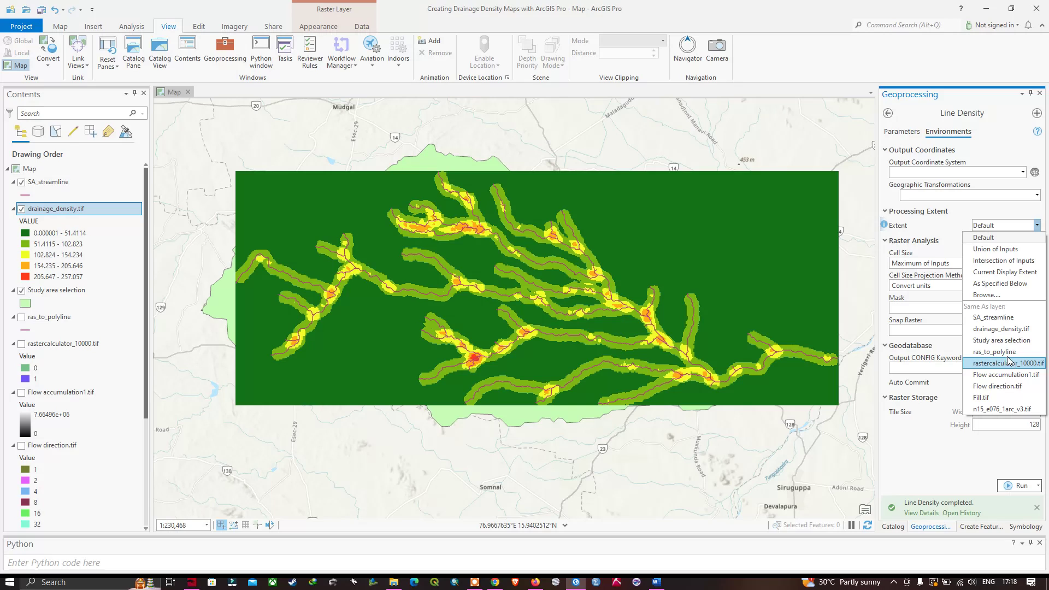
{"action": "left_click", "coordinate": [992, 341]}
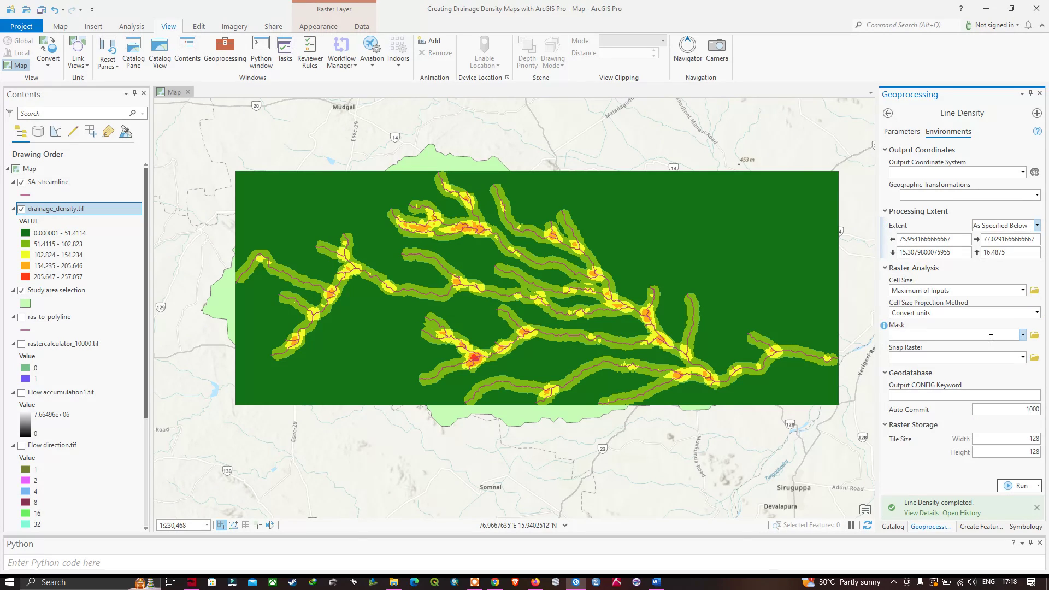
{"action": "left_click", "coordinate": [1011, 335]}
{"action": "left_click", "coordinate": [1023, 336]}
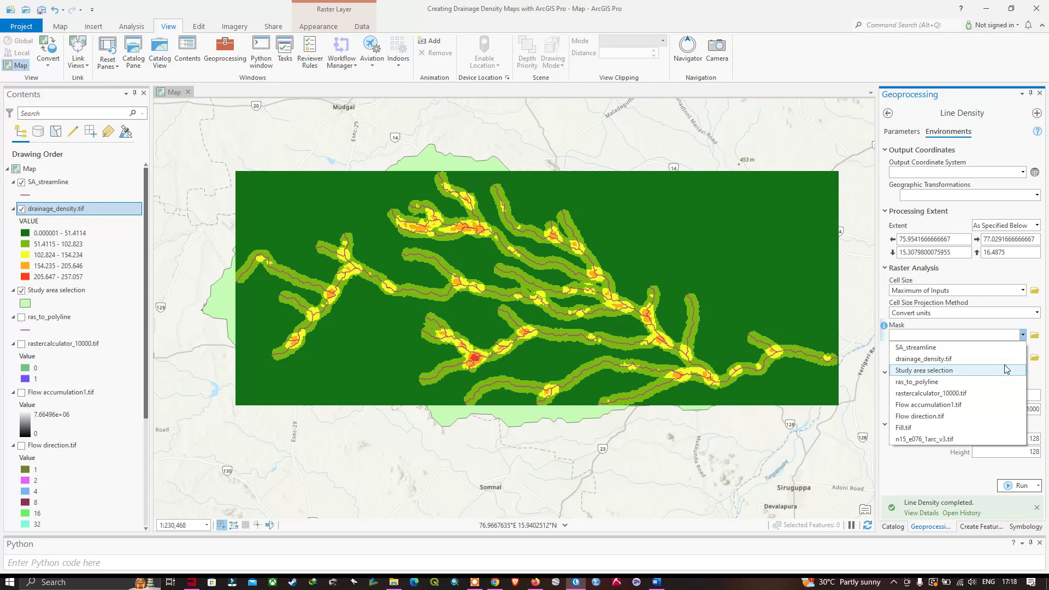
{"action": "left_click", "coordinate": [928, 372]}
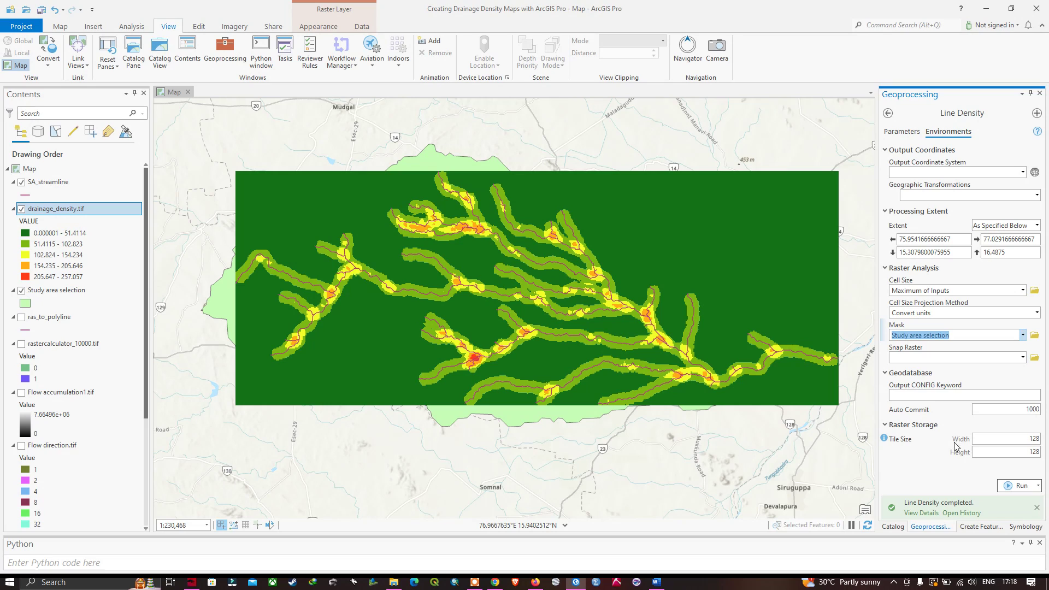
{"action": "left_click", "coordinate": [902, 131]}
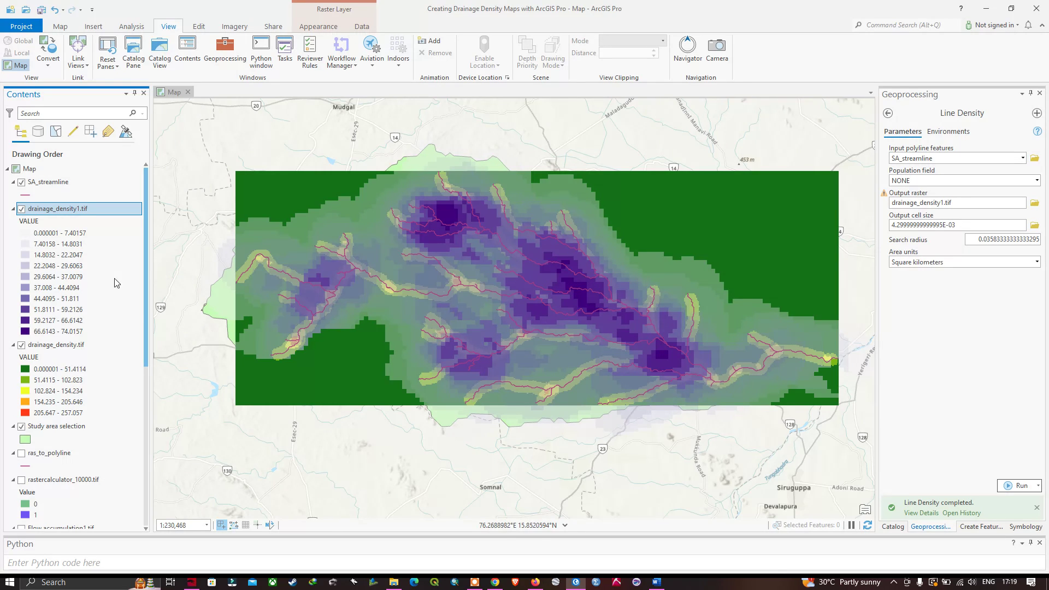
Hide the drainage_density.tif layer and set the symbology of drainage_density1.tif to 5 classes
{"action": "left_click", "coordinate": [22, 345]}
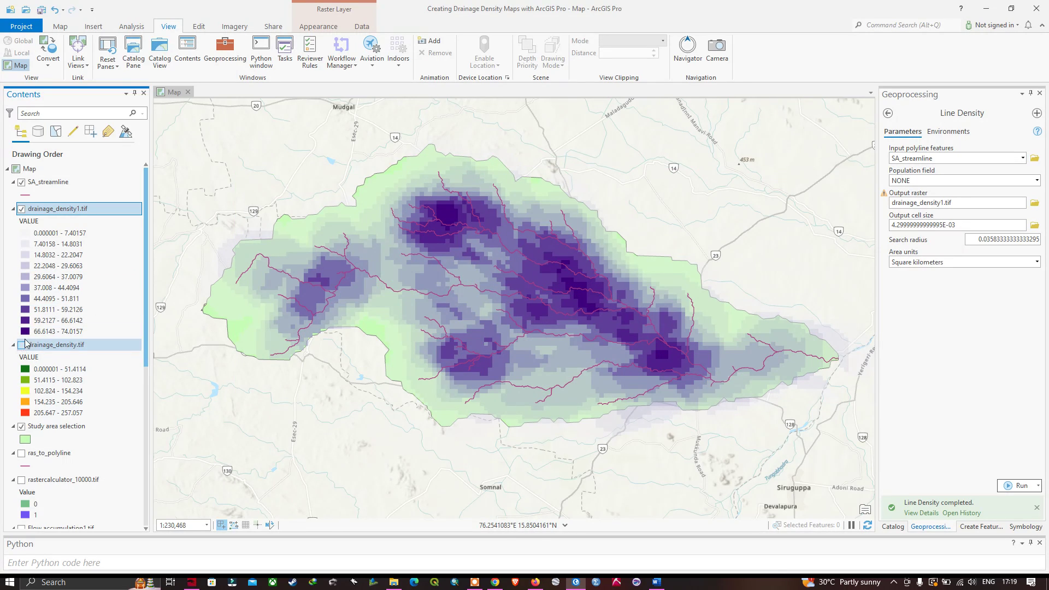
{"action": "right_click", "coordinate": [47, 213]}
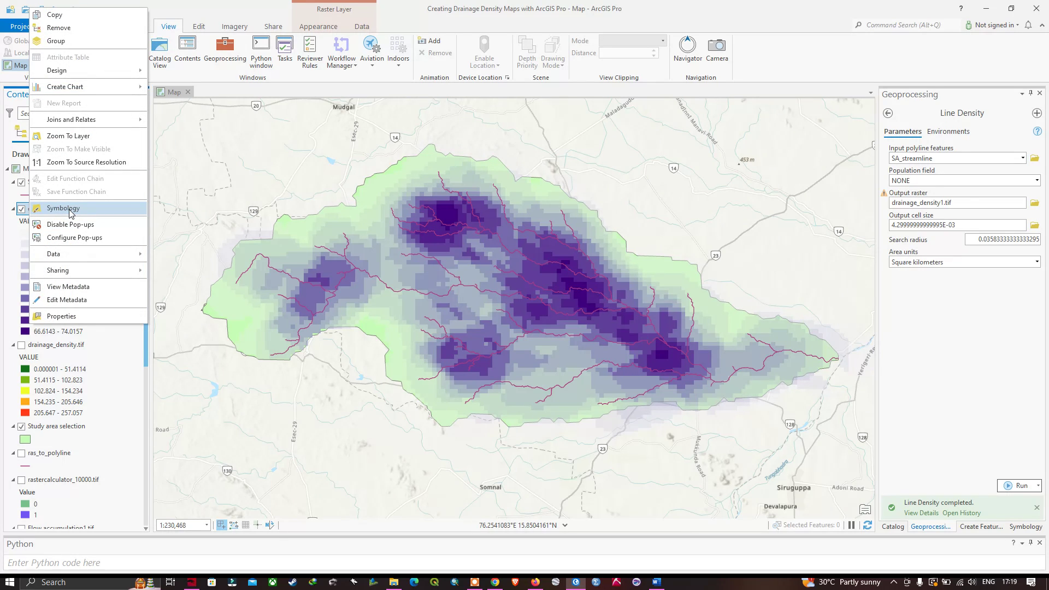
{"action": "left_click", "coordinate": [71, 211]}
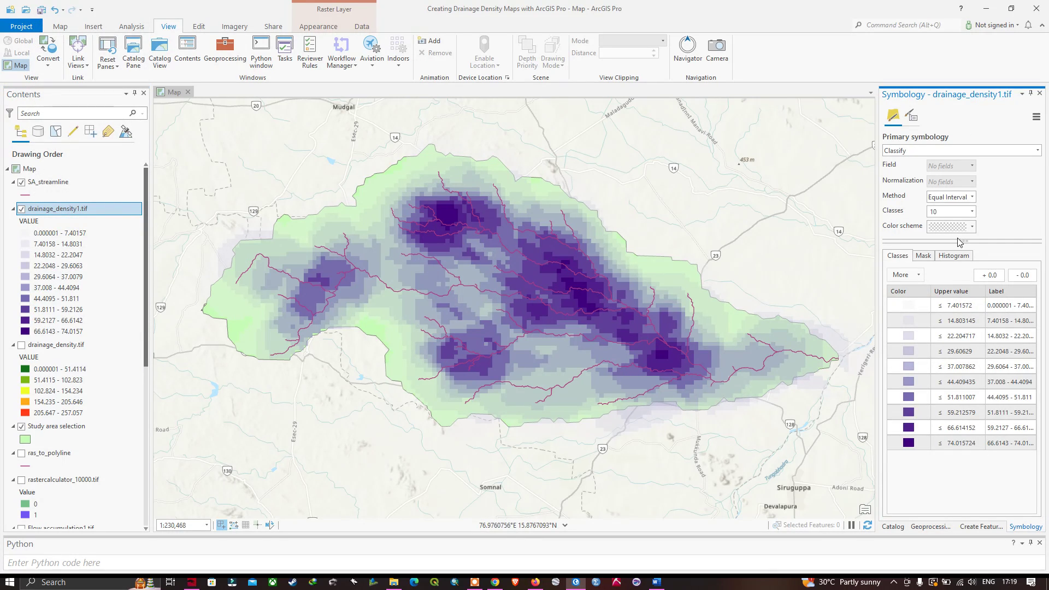
{"action": "left_click", "coordinate": [1016, 212]}
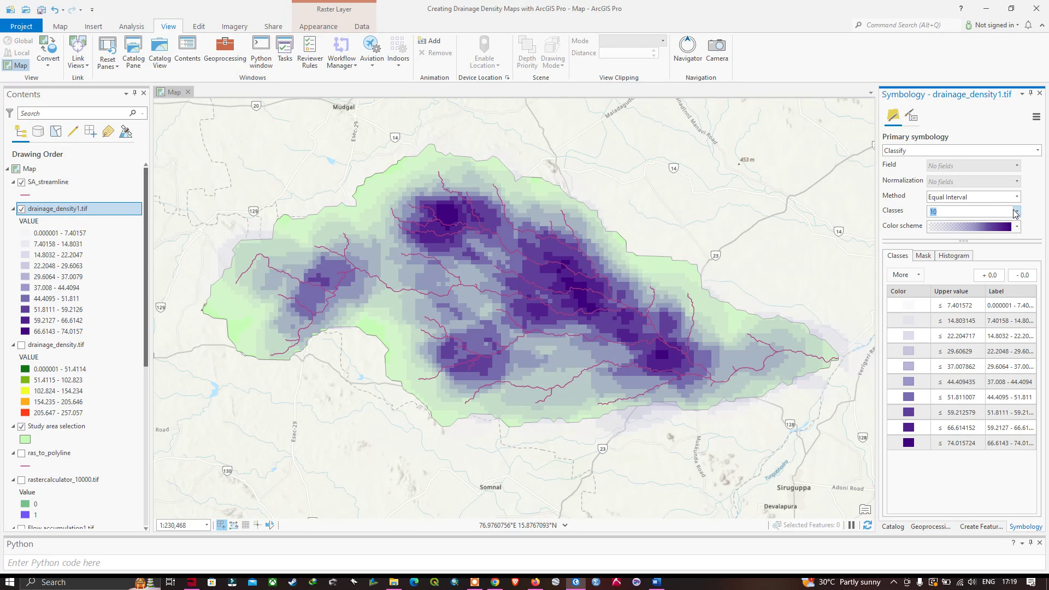
{"action": "left_click", "coordinate": [1018, 213]}
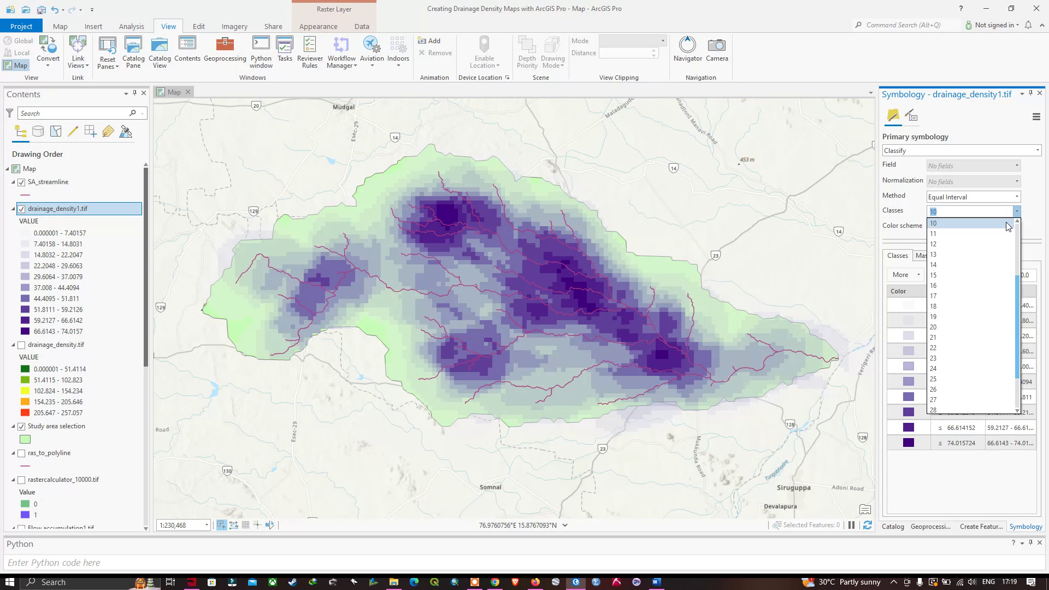
{"action": "left_click", "coordinate": [932, 266]}
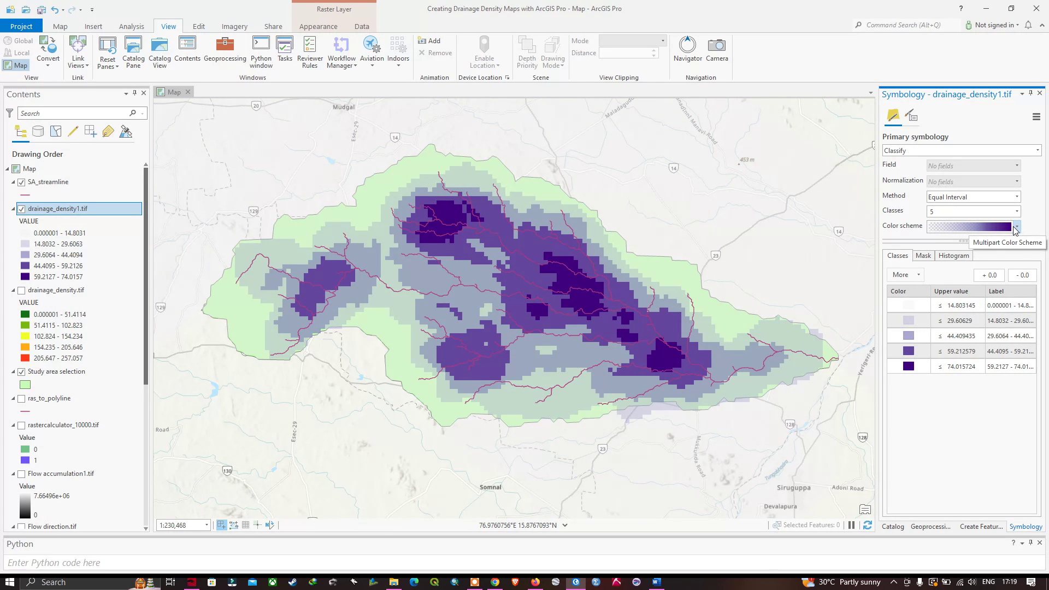
Apply the green-yellow-red color scheme to the classified drainage_density1.tif layer
{"action": "left_click", "coordinate": [1017, 226]}
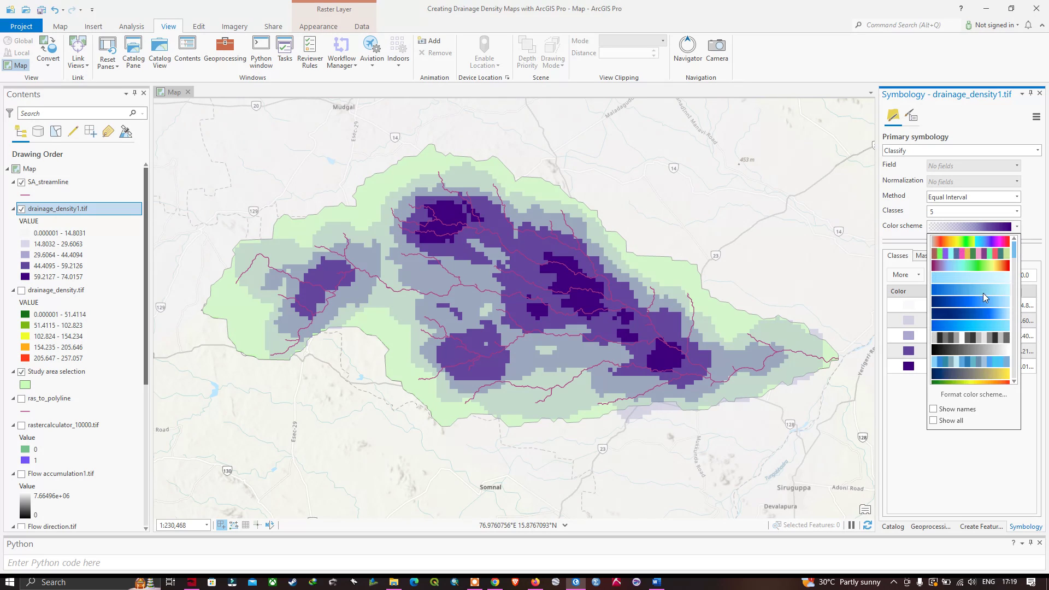
{"action": "scroll", "coordinate": [983, 349], "scroll_direction": "down", "scroll_amount": 1}
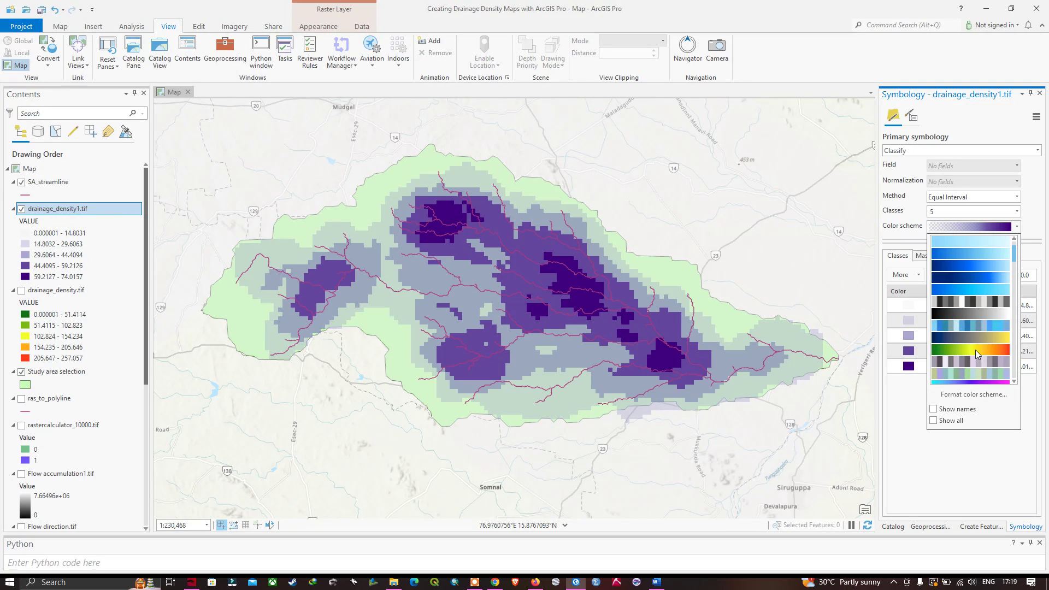
{"action": "left_click", "coordinate": [976, 350]}
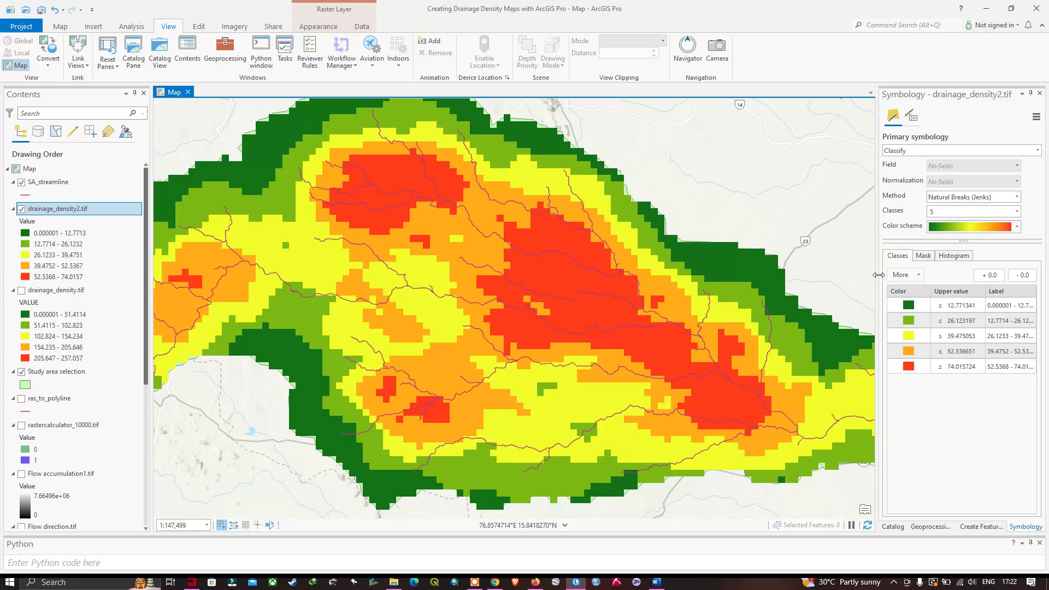
{"action": "scroll", "coordinate": [683, 266], "scroll_direction": "down", "scroll_amount": 5}
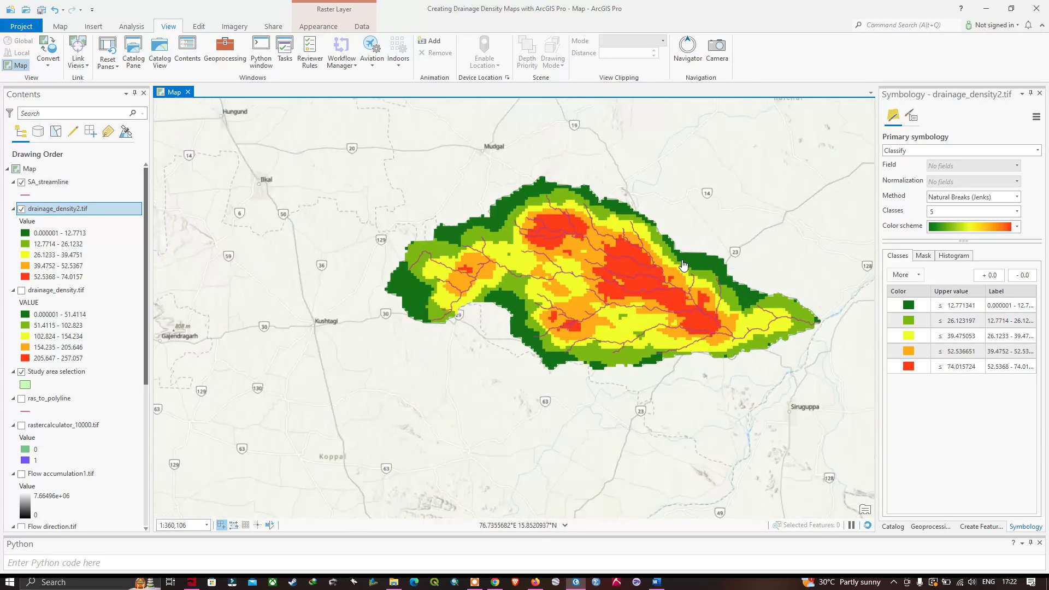
{"action": "scroll", "coordinate": [684, 266], "scroll_direction": "up", "scroll_amount": 5}
{"action": "scroll", "coordinate": [683, 266], "scroll_direction": "down", "scroll_amount": 3}
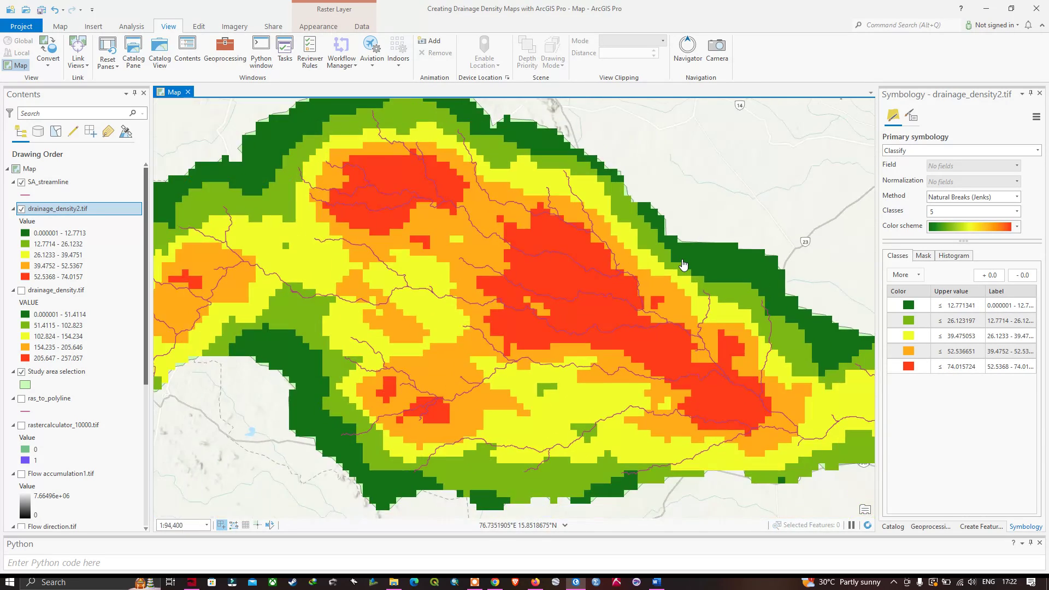
{"action": "left_click_drag", "start_coordinate": [665, 268], "coordinate": [612, 302]}
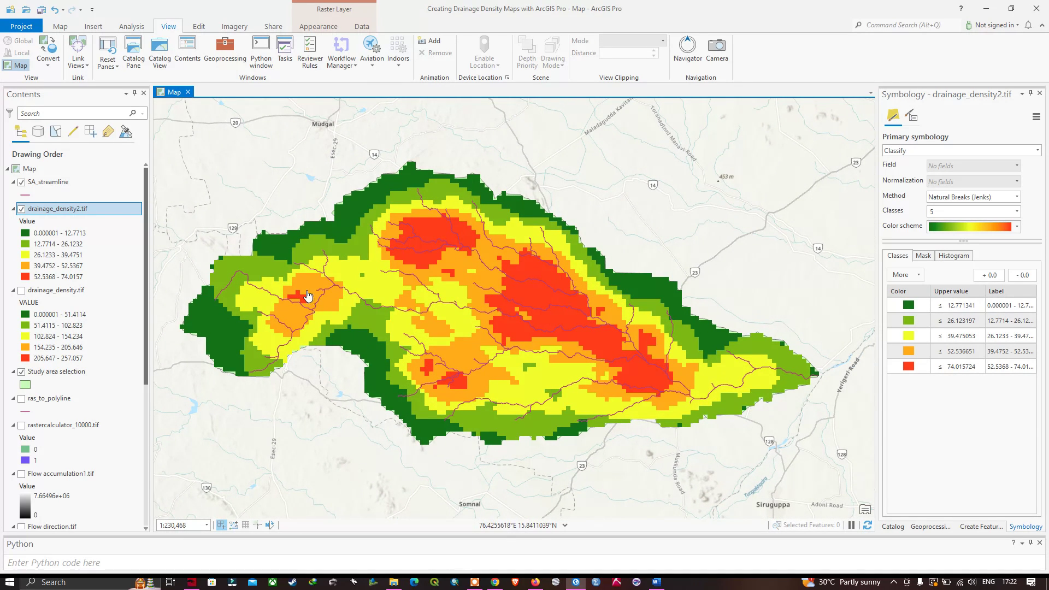